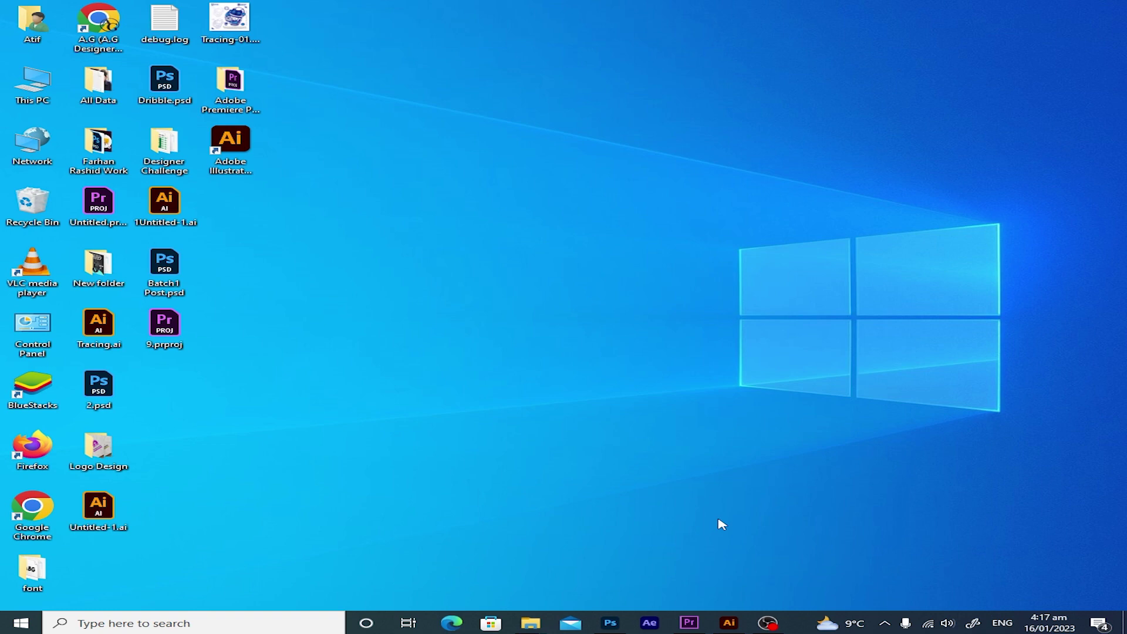
left_click(729, 622)
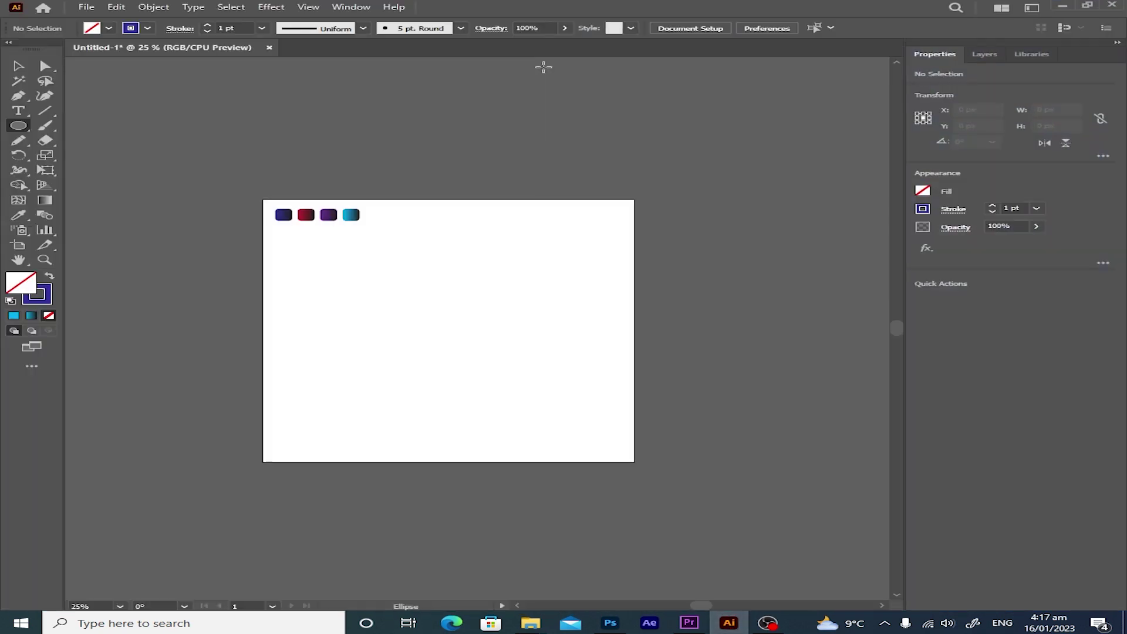
key("v")
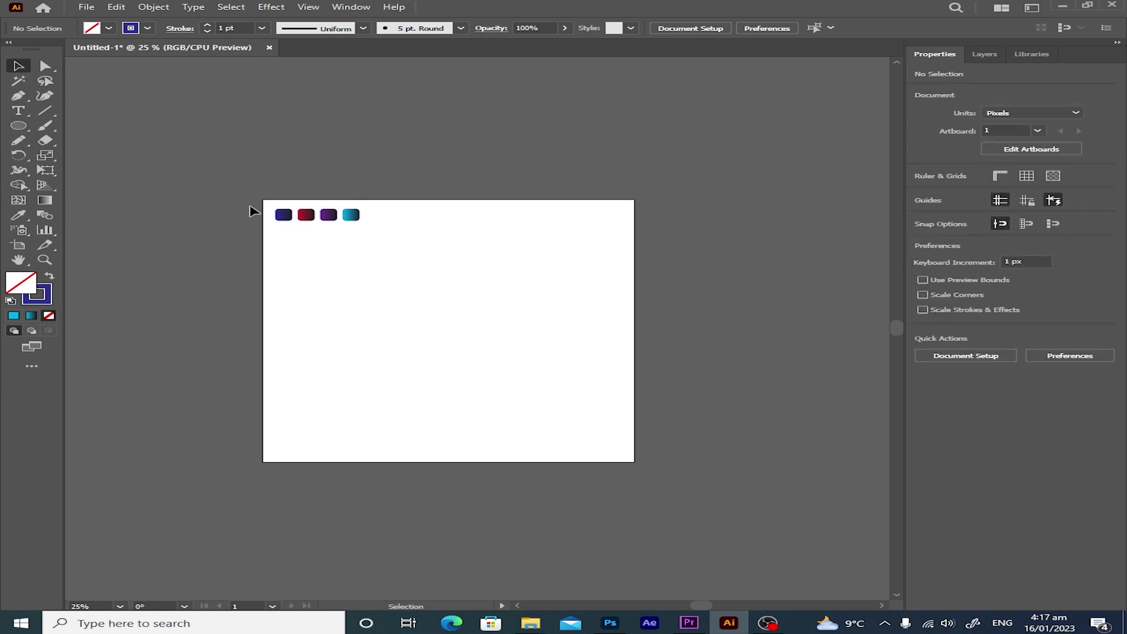
key("ctrl+a")
key("ctrl+equal")
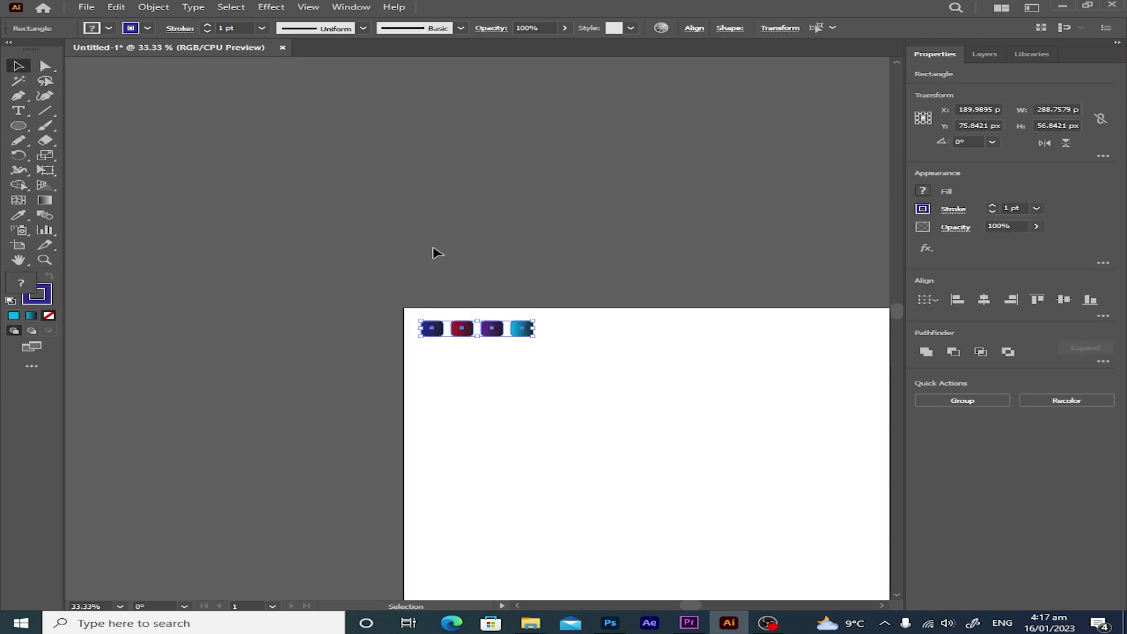
left_click_drag(488, 368, 322, 259)
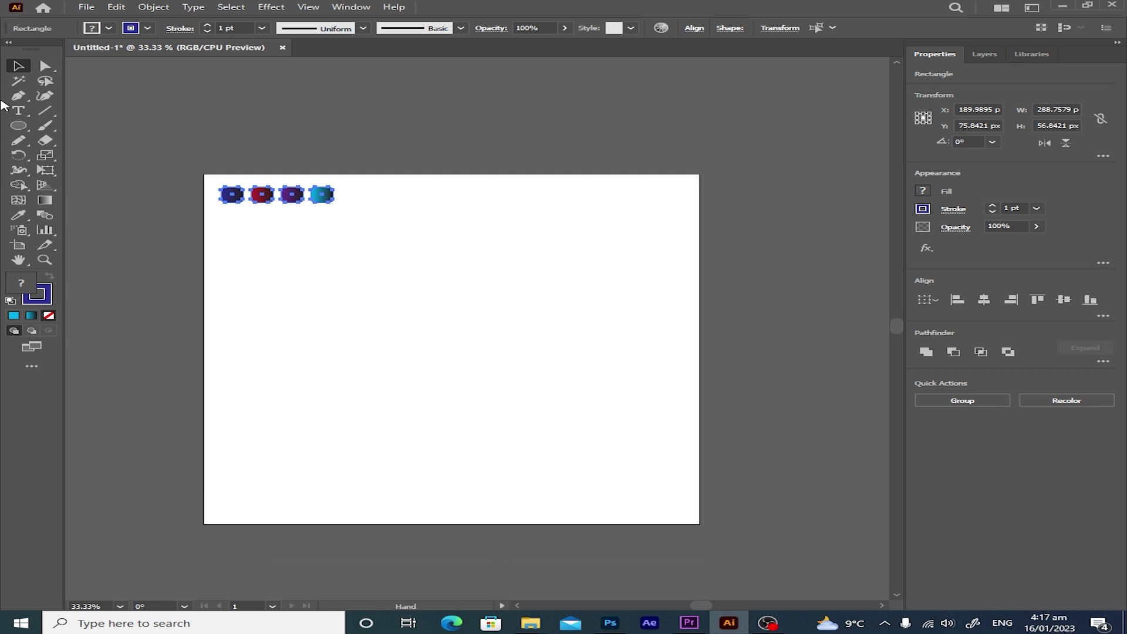
left_click(302, 161)
left_click(238, 194)
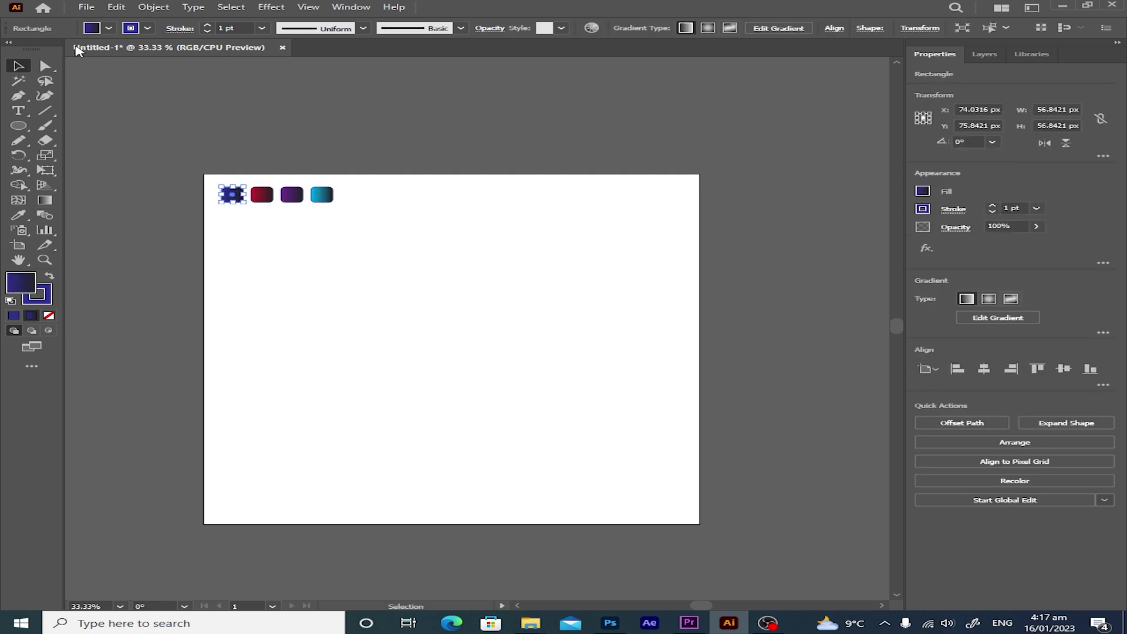
double_click(28, 288)
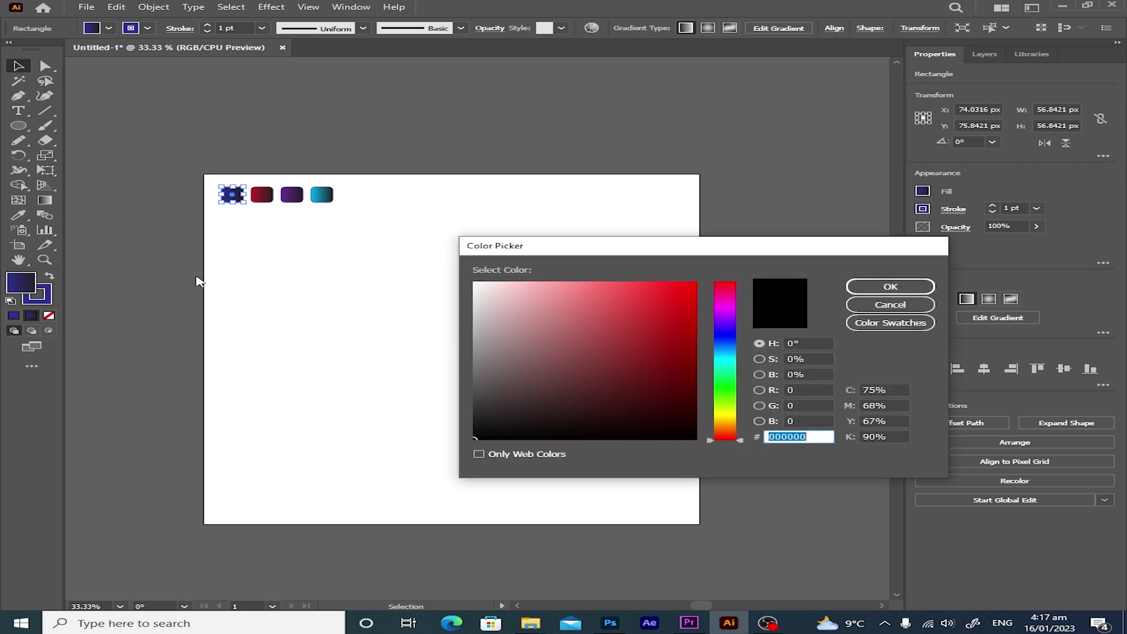
key("Escape")
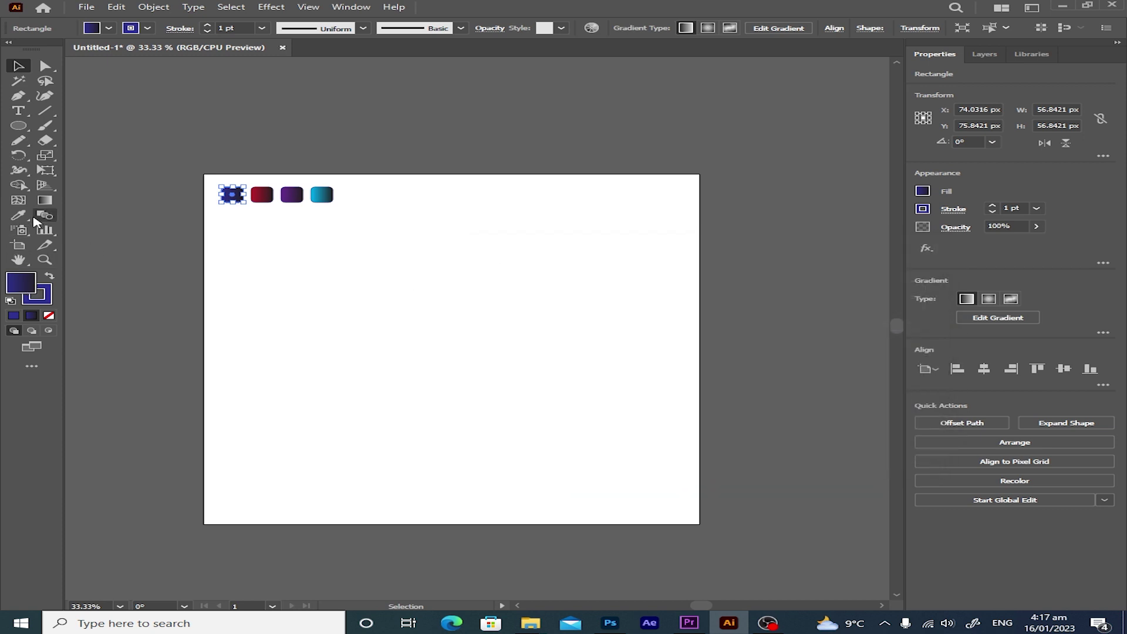
left_click(323, 313)
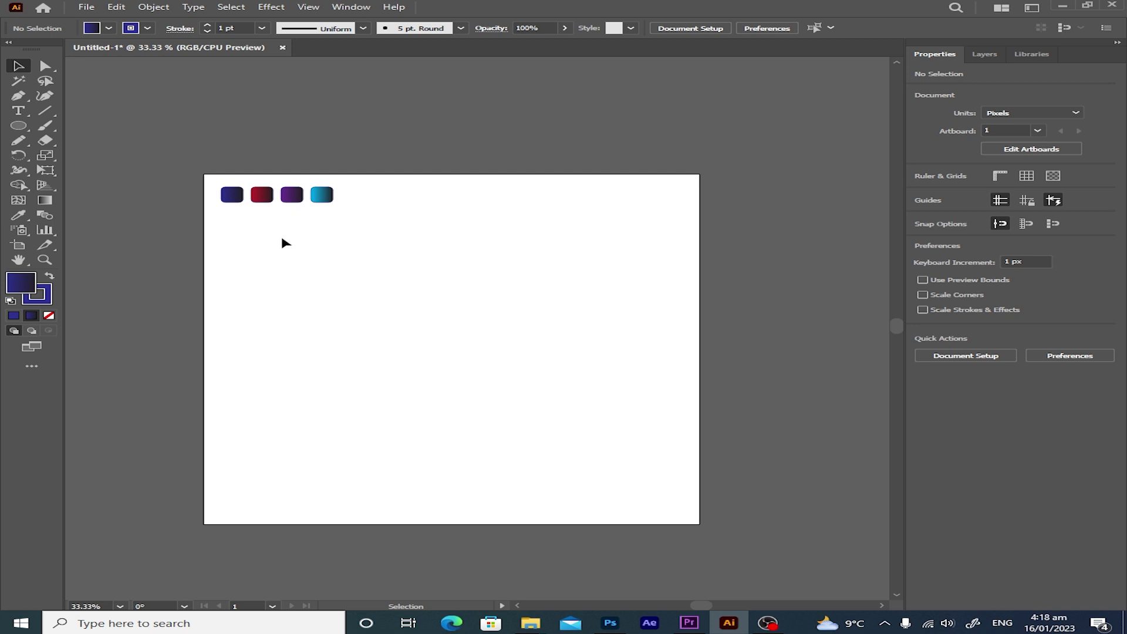
- Draw a 600 x 600 px circle with the Ellipse tool and set its fill to None
left_click(19, 126)
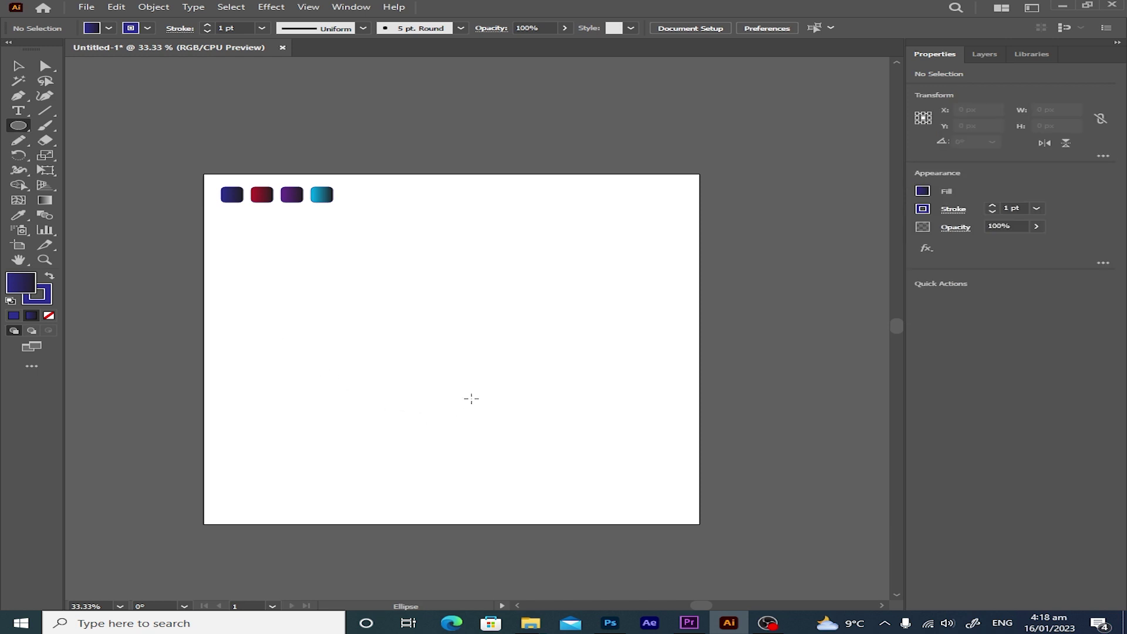
left_click(468, 355)
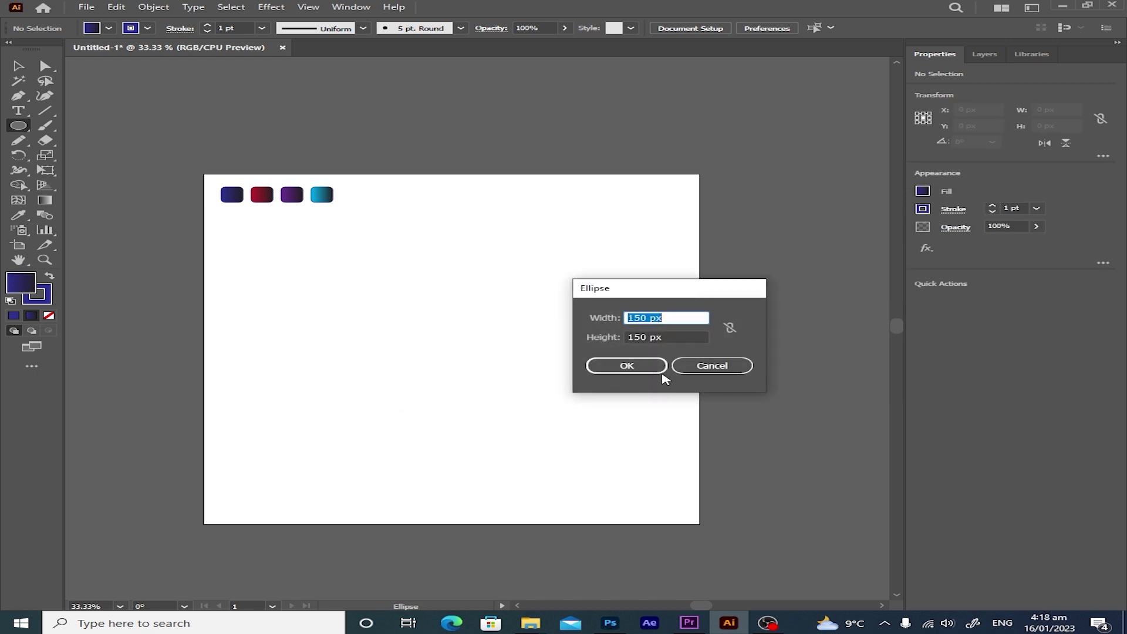
type("600")
key("Tab")
type("600")
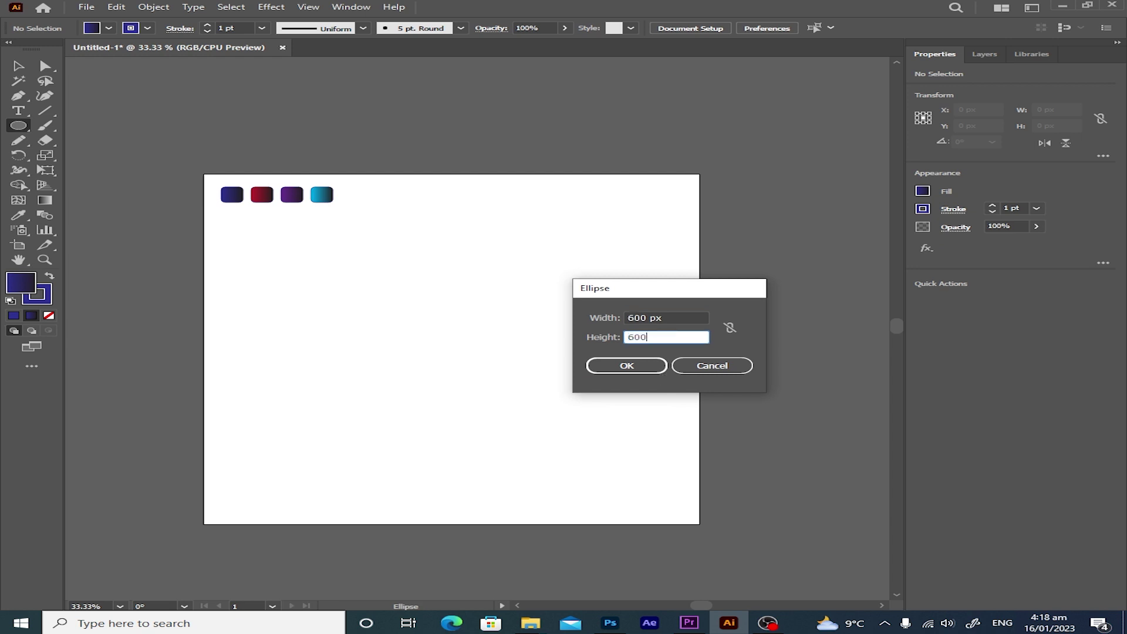
left_click(658, 367)
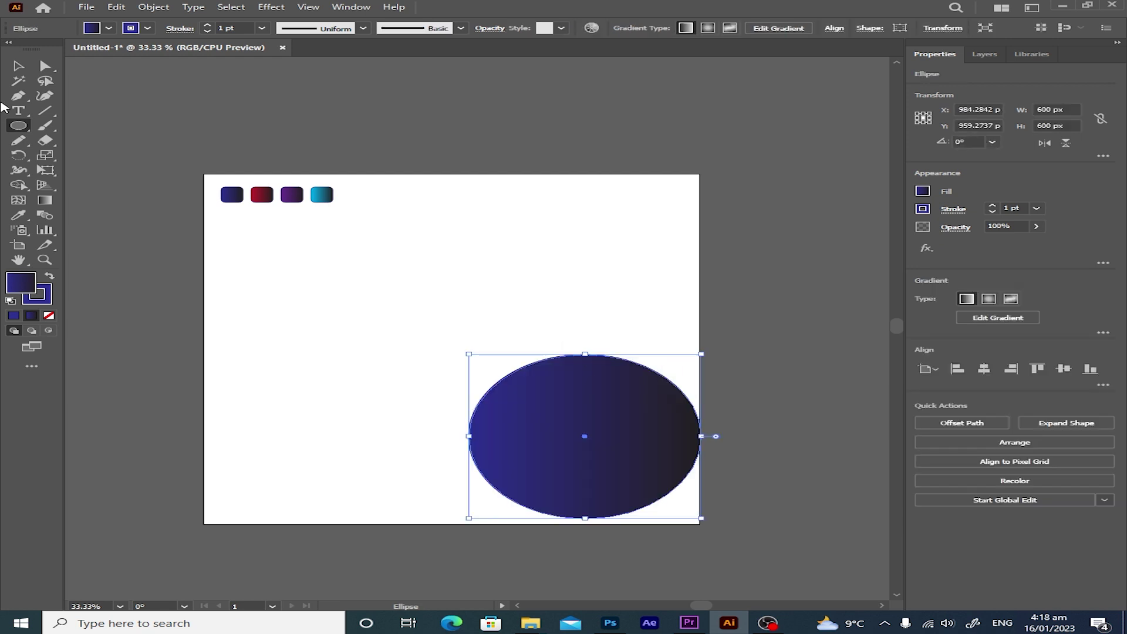
left_click(109, 28)
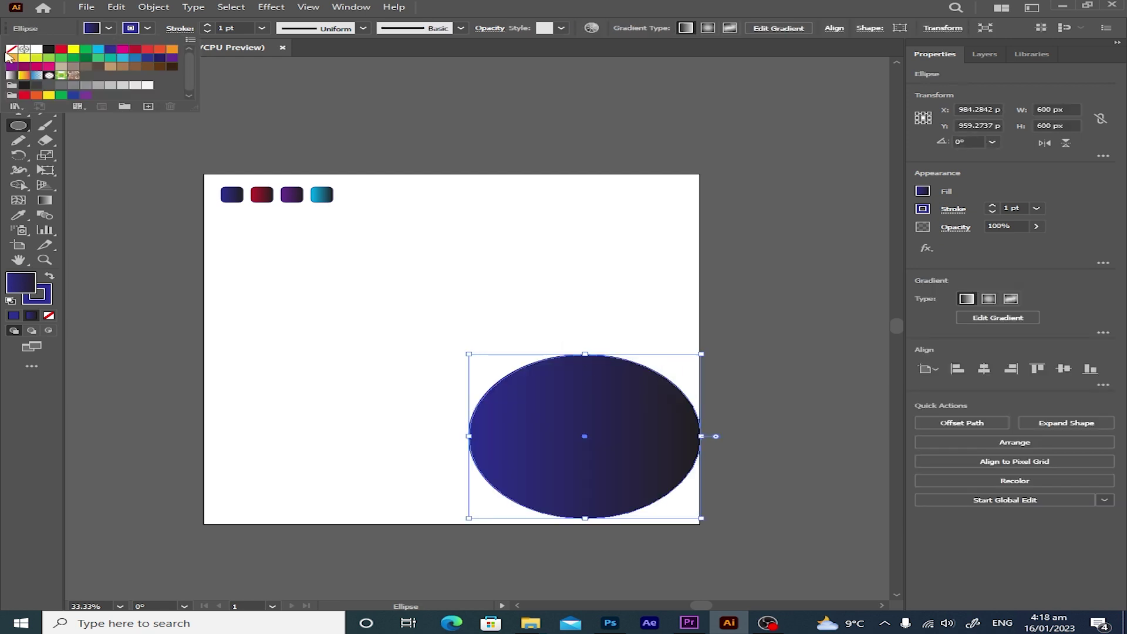
left_click(12, 51)
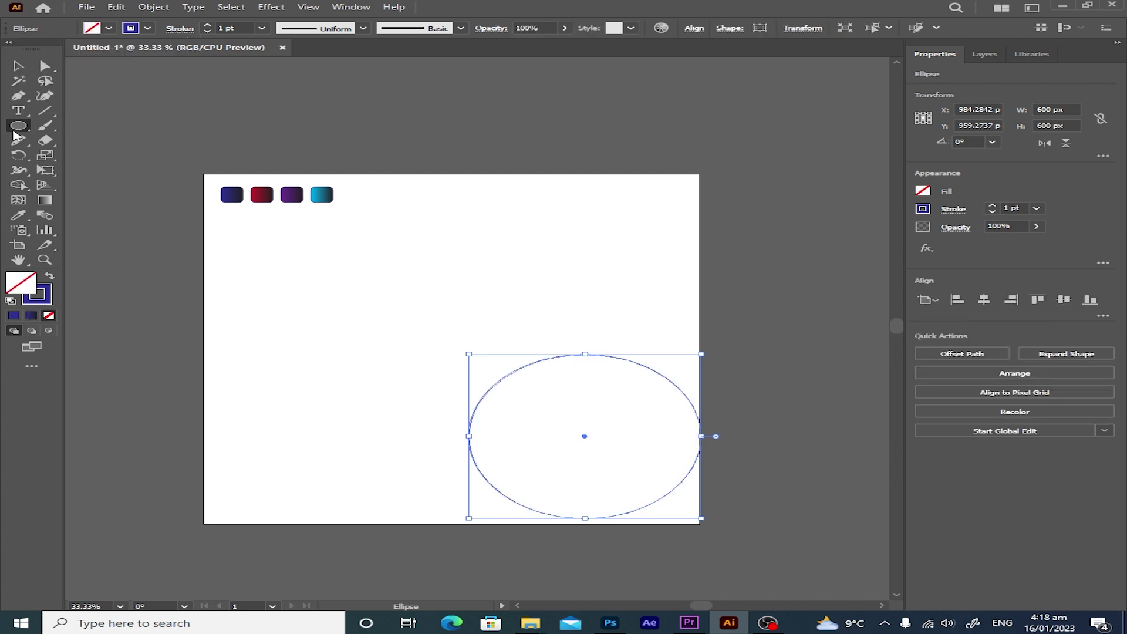
- Add a second, 300 x 300 px circle with the Ellipse tool
left_click(19, 65)
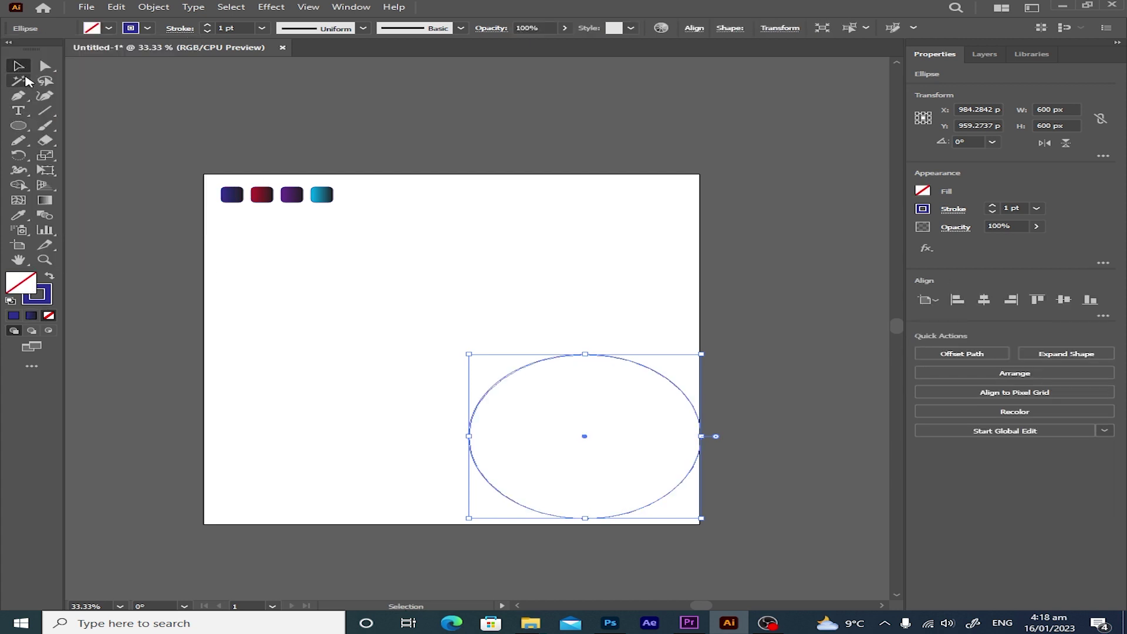
left_click(18, 126)
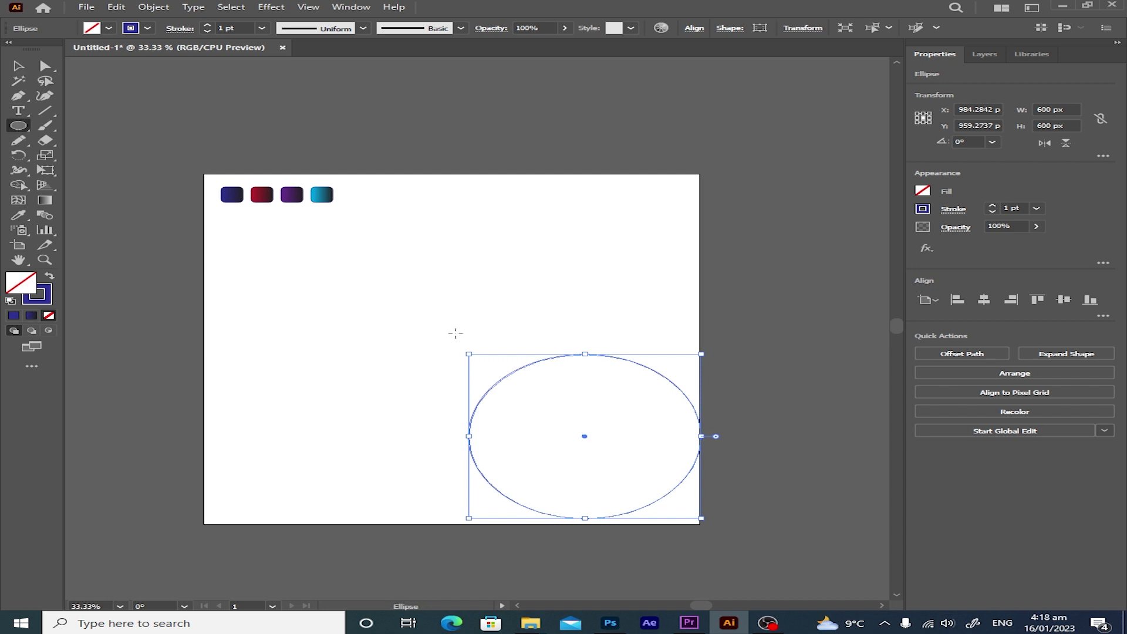
left_click(423, 352)
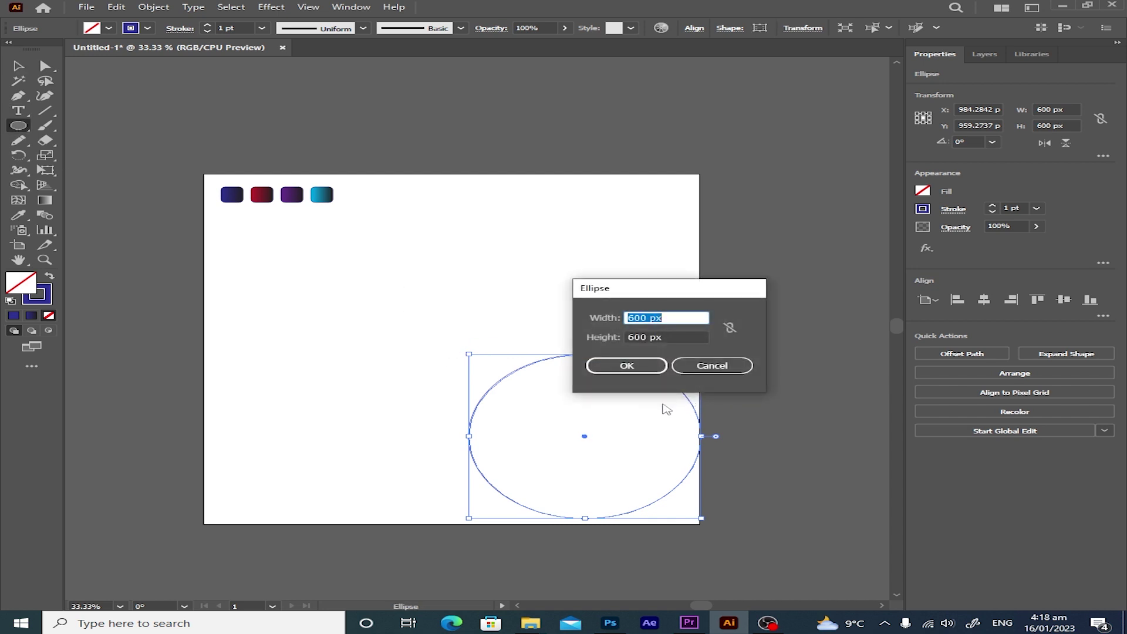
type("300")
key("Tab")
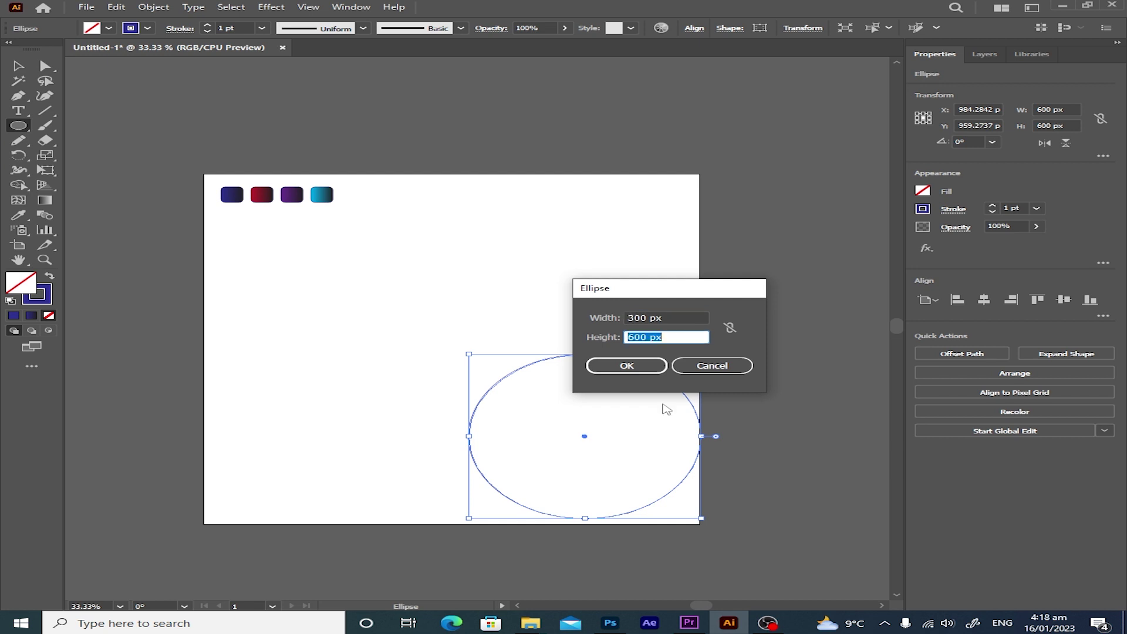
type("300")
key("Return")
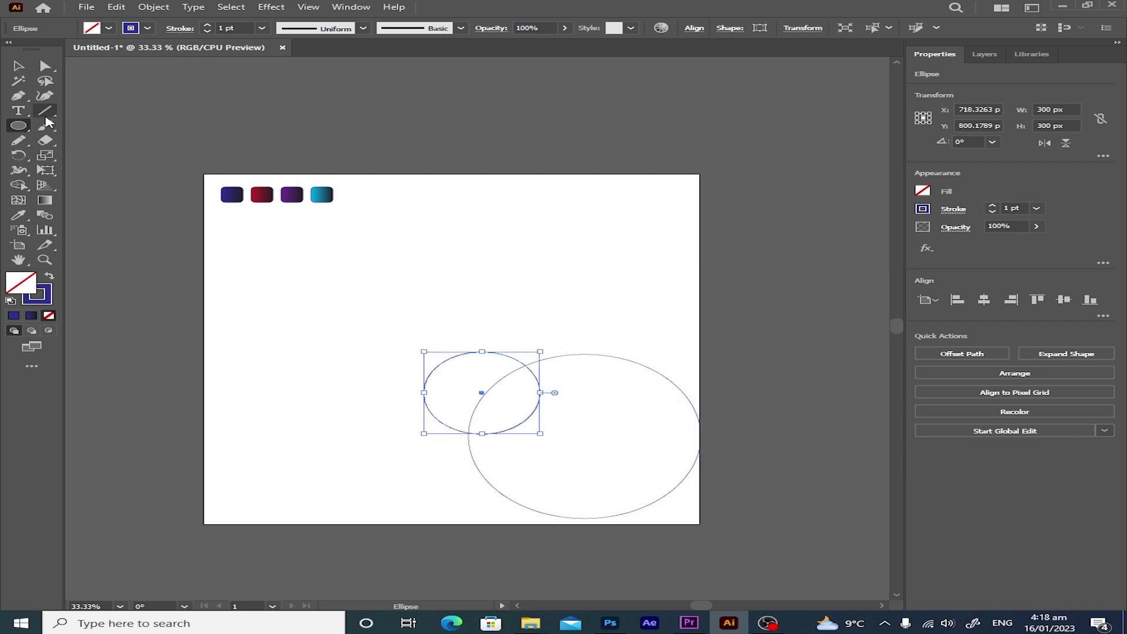
- Add a third, 150 x 150 px circle
left_click(526, 368)
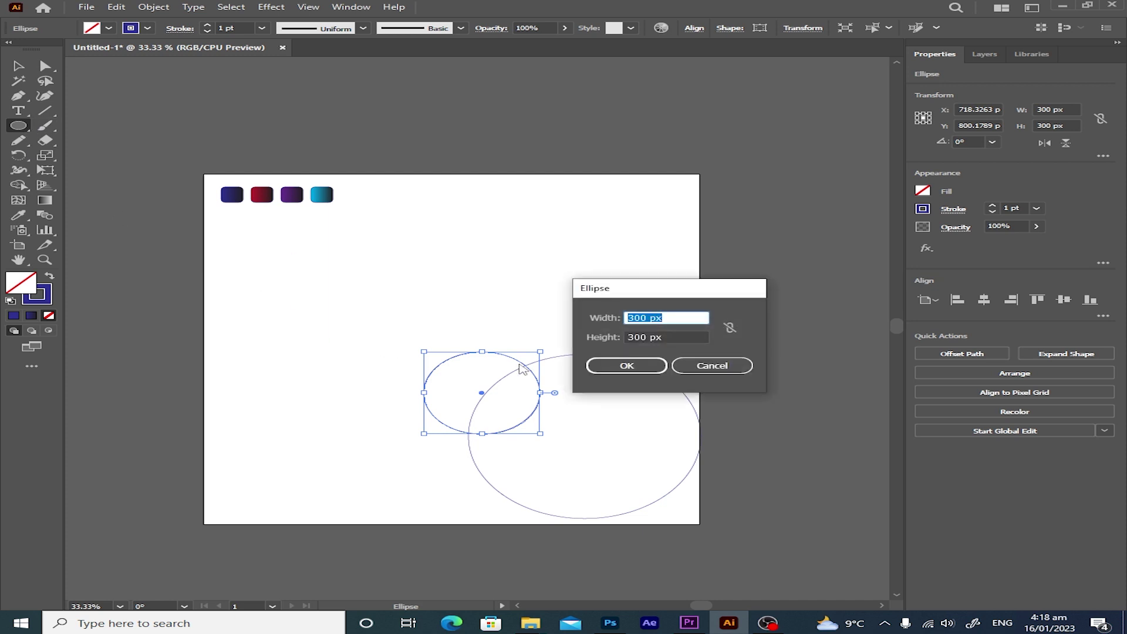
type("150")
key("Tab")
type("1")
key("Return")
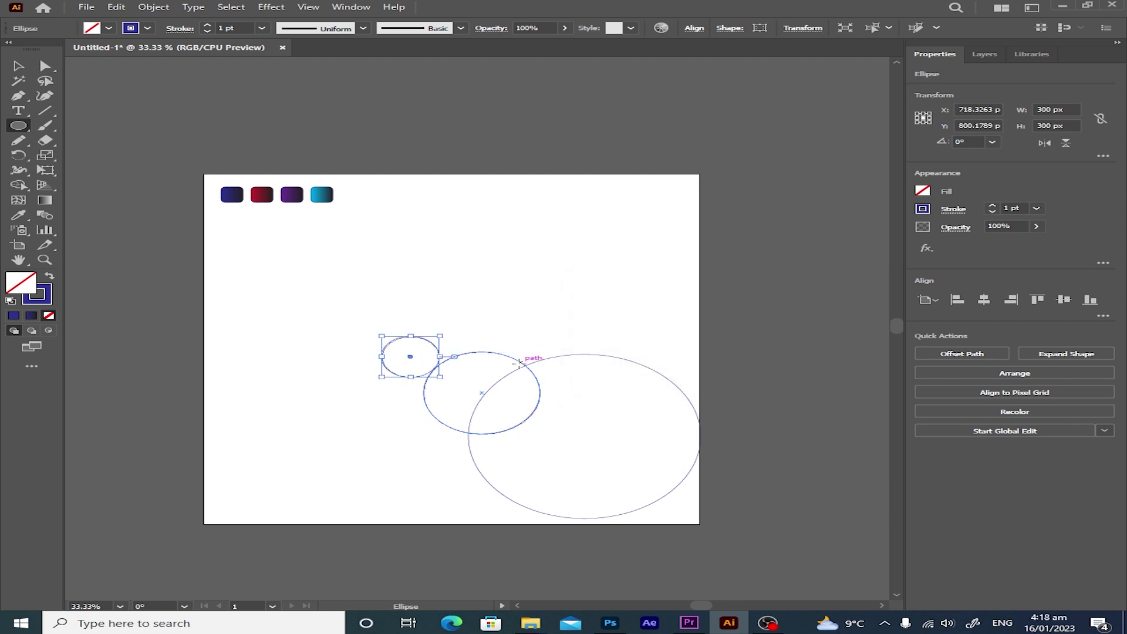
left_click(12, 70)
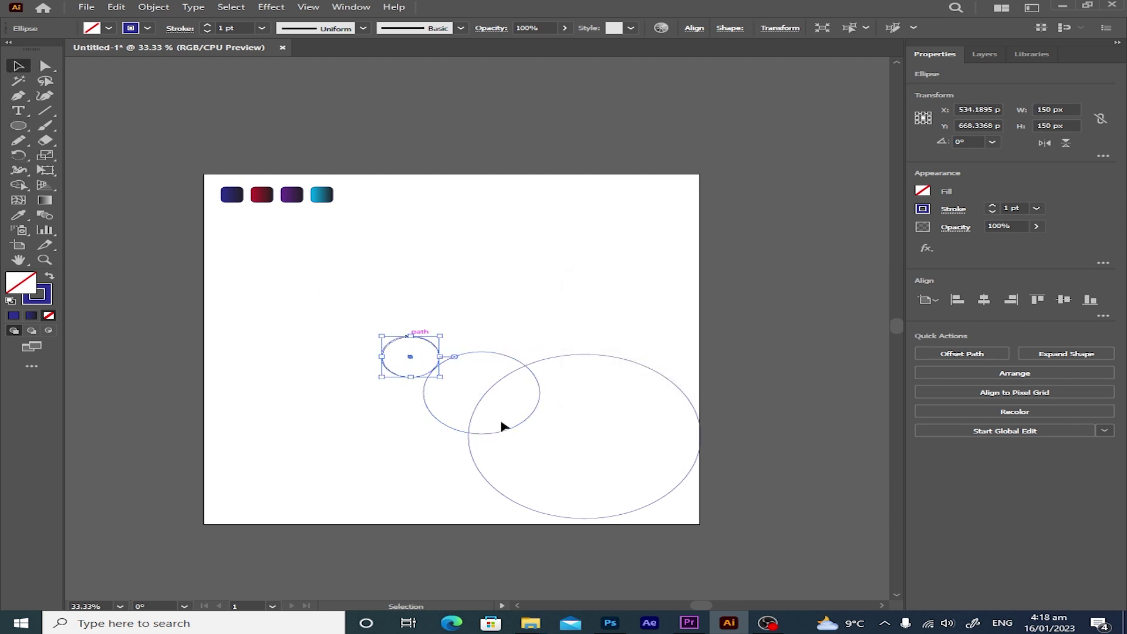
- Align the three circles on horizontal and vertical centres so they are concentric
left_click(337, 322)
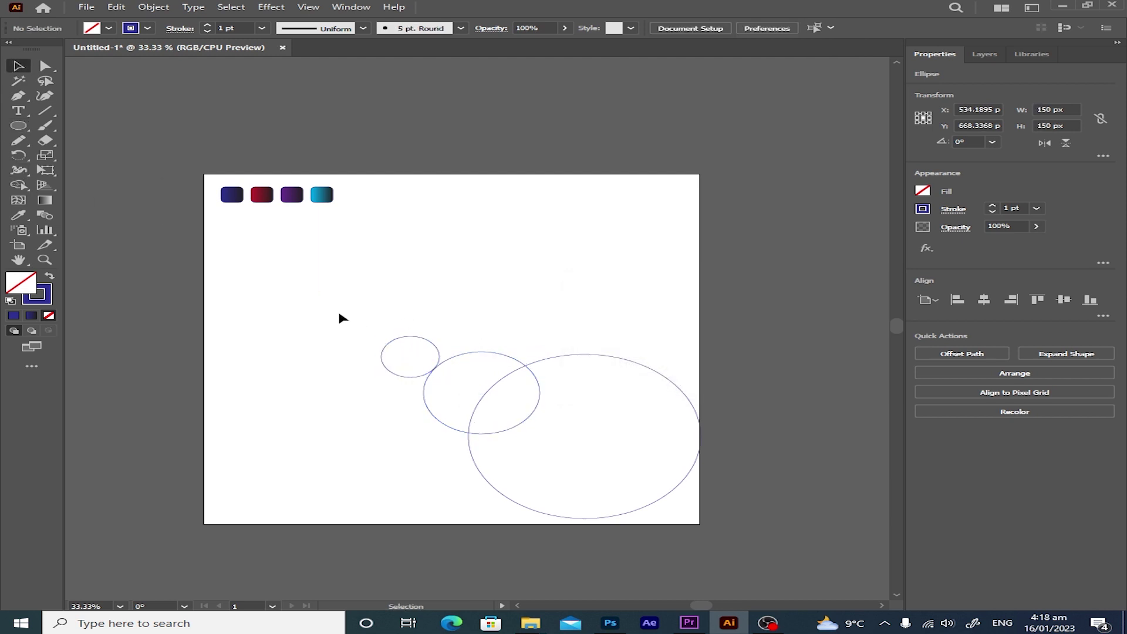
left_click_drag(356, 301, 735, 505)
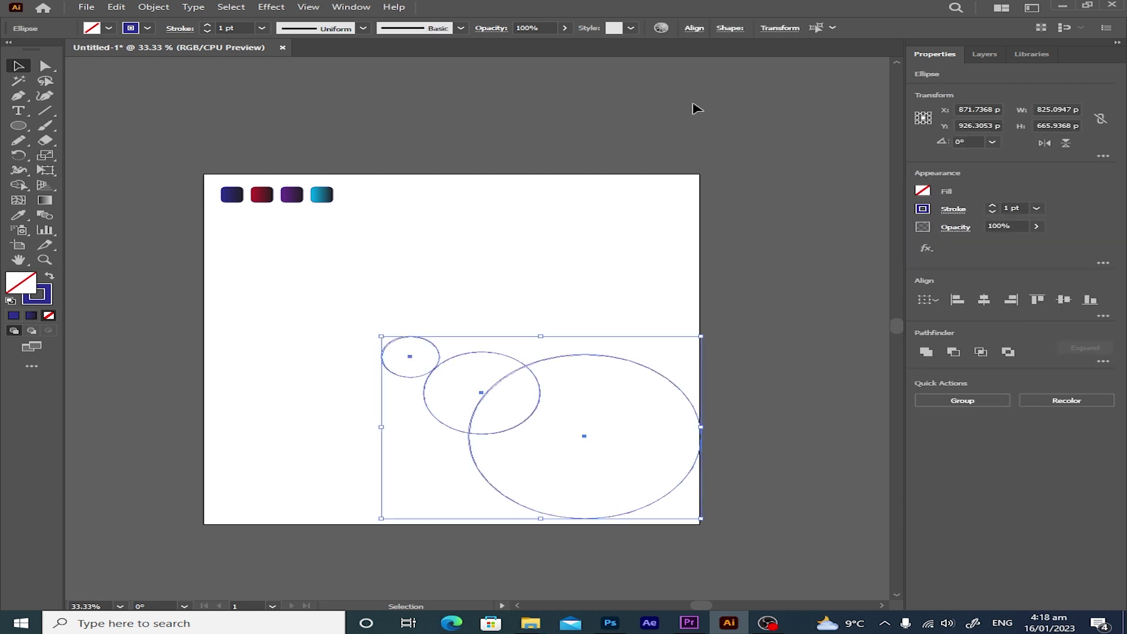
left_click(694, 30)
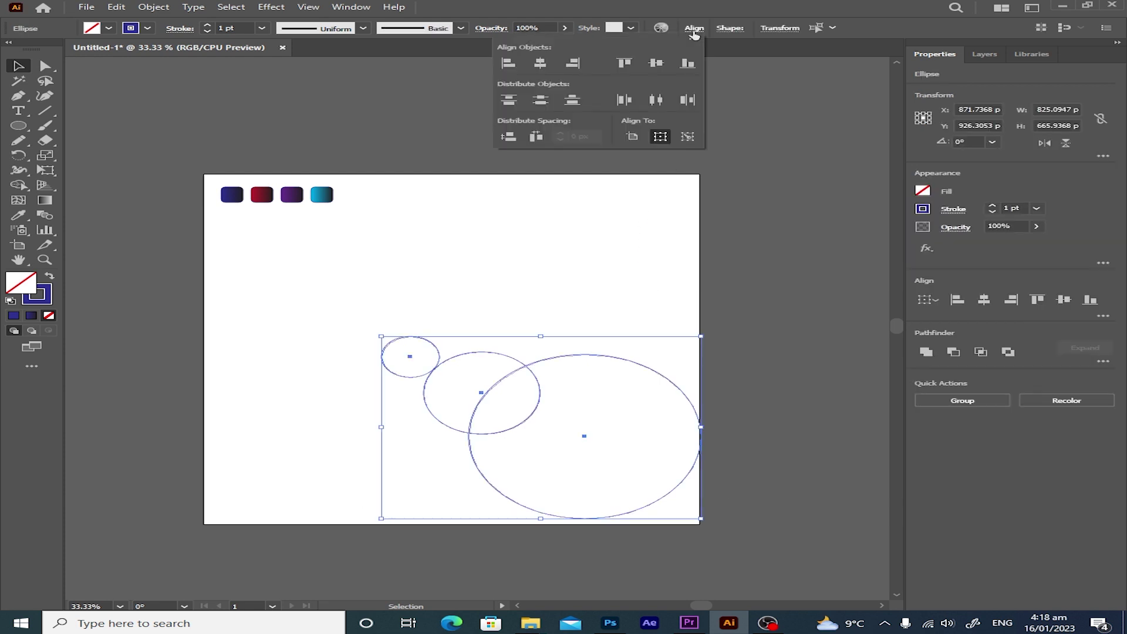
left_click(539, 63)
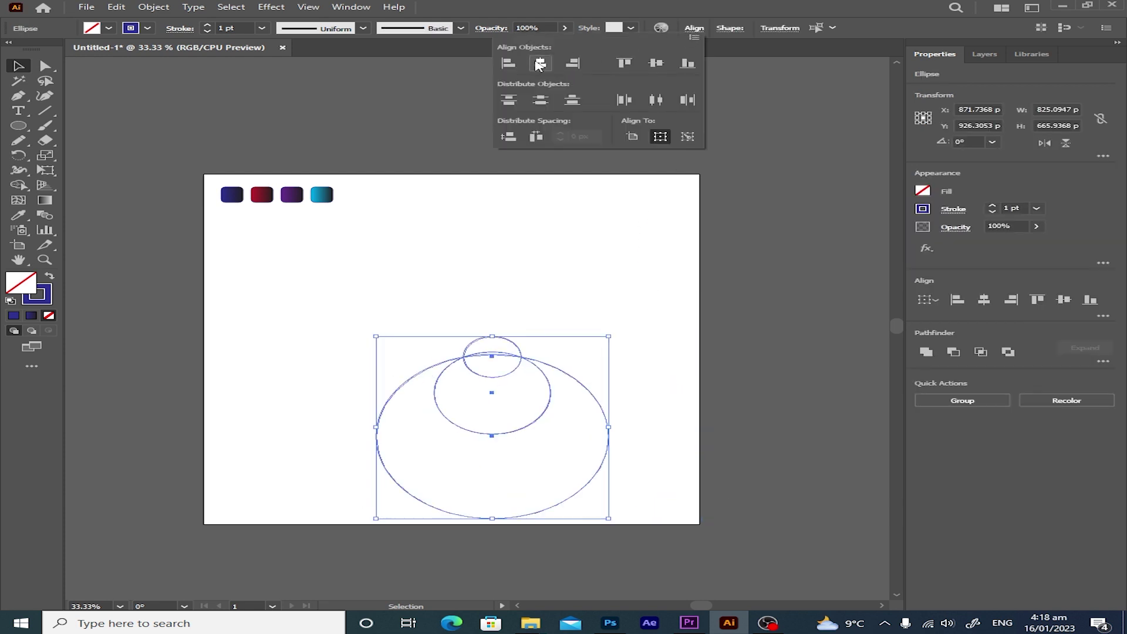
left_click(656, 62)
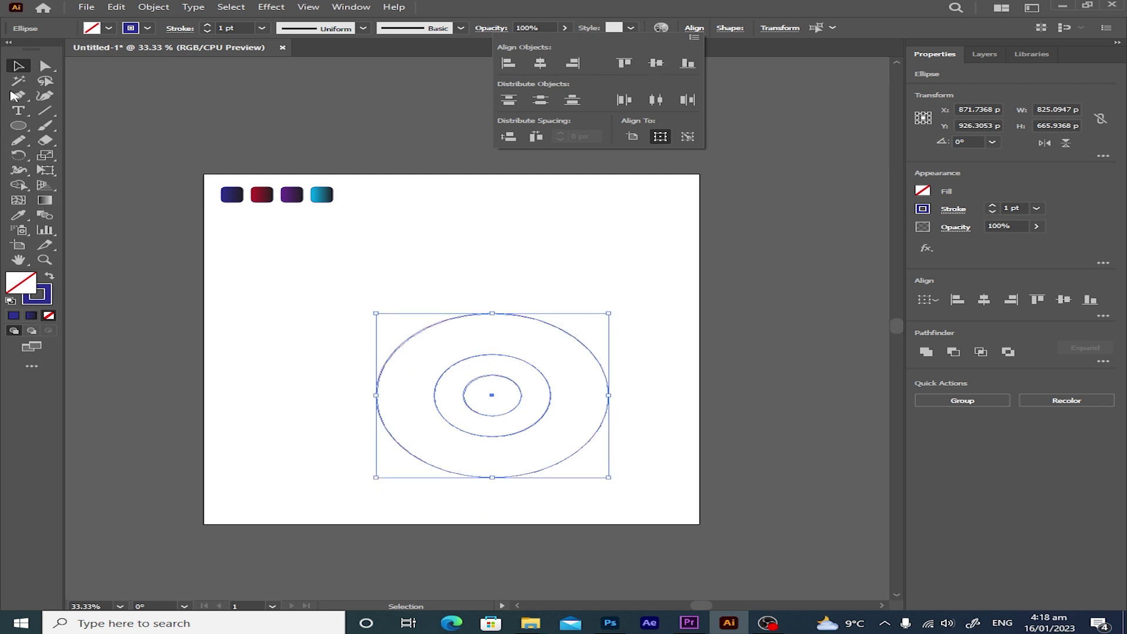
left_click(492, 242)
- Move the 150 px circle up to touch the top of the outer and middle circles
key("ctrl+plus")
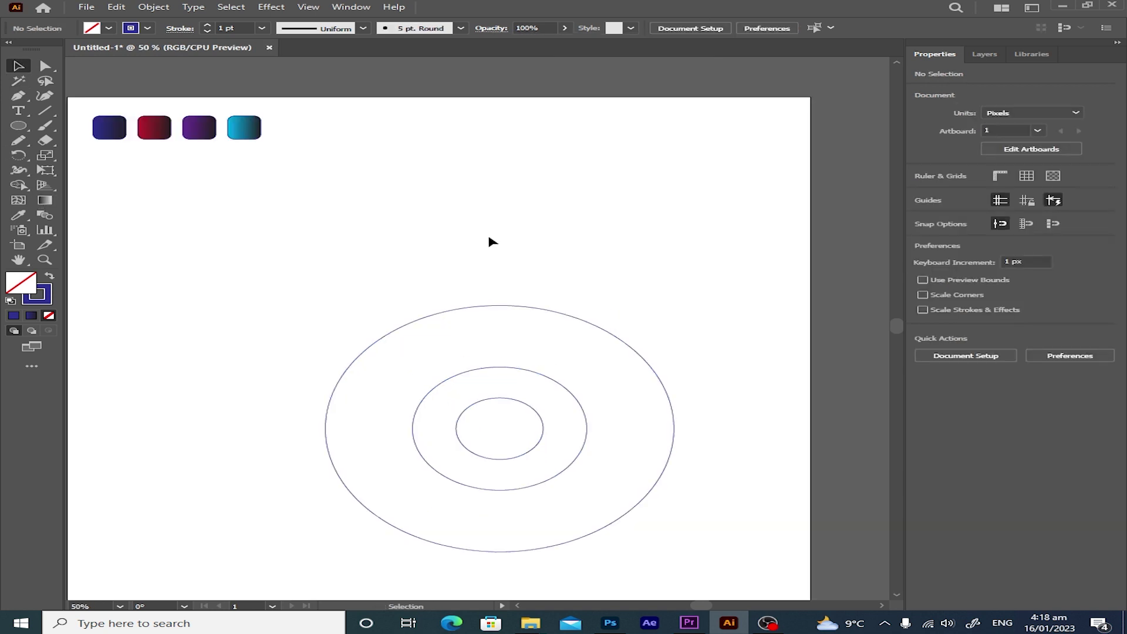
mouse_move(491, 241)
left_mouse_down()
mouse_move(396, 295)
mouse_move(327, 371)
mouse_move(335, 272)
left_mouse_up()
left_click(422, 254)
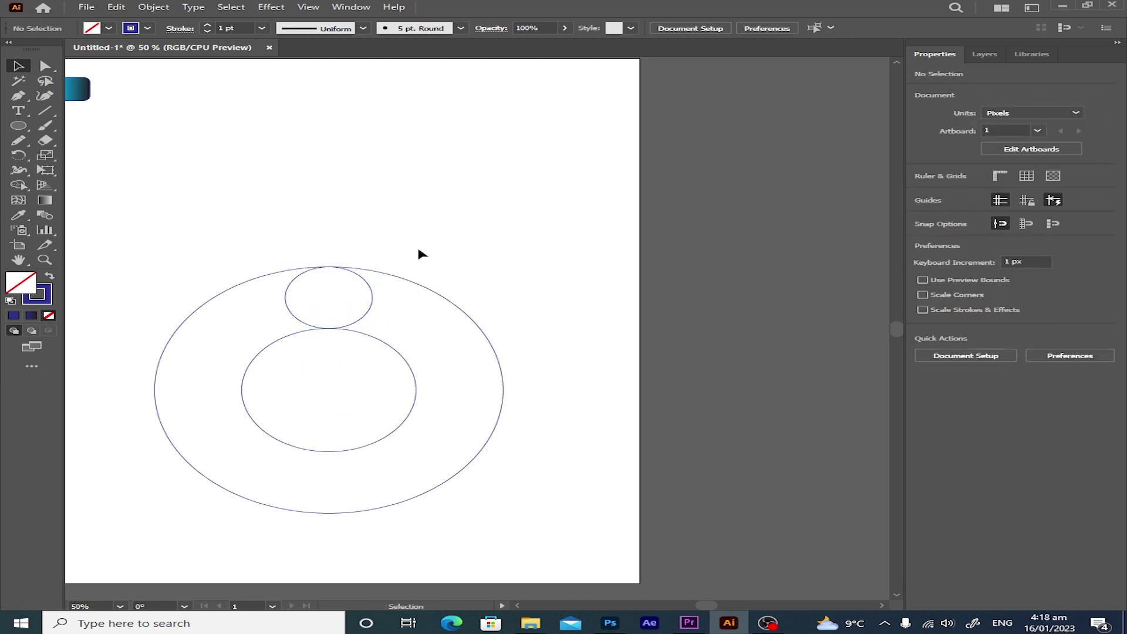
scroll(349, 302, "up", 1)
scroll(350, 302, "up", 1)
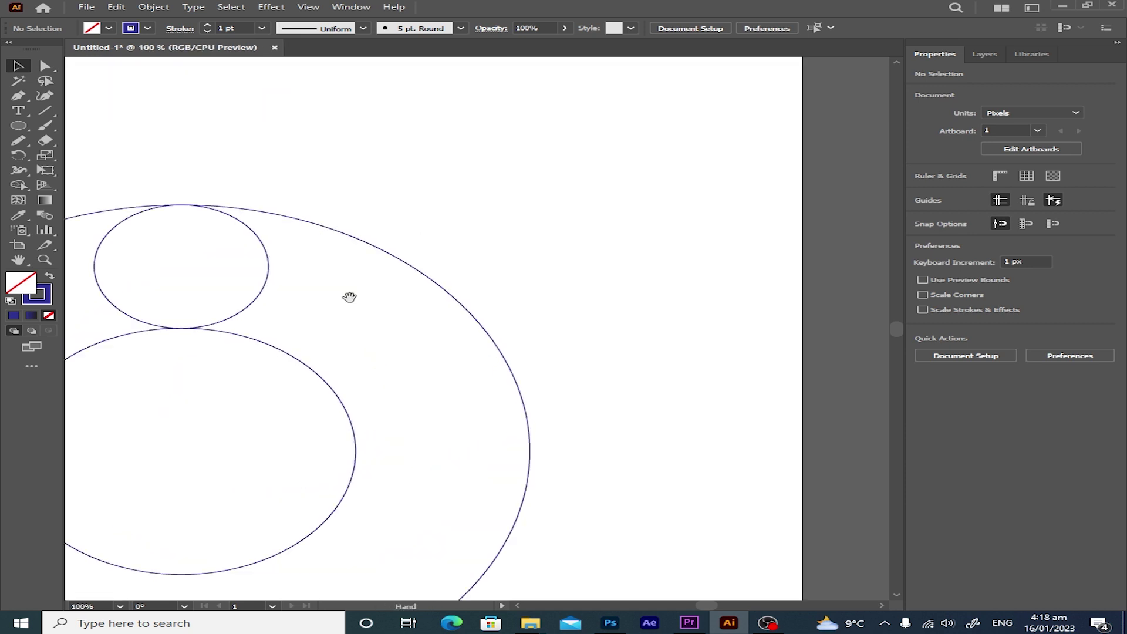
left_click_drag(350, 299, 487, 375)
scroll(464, 386, "up", 1)
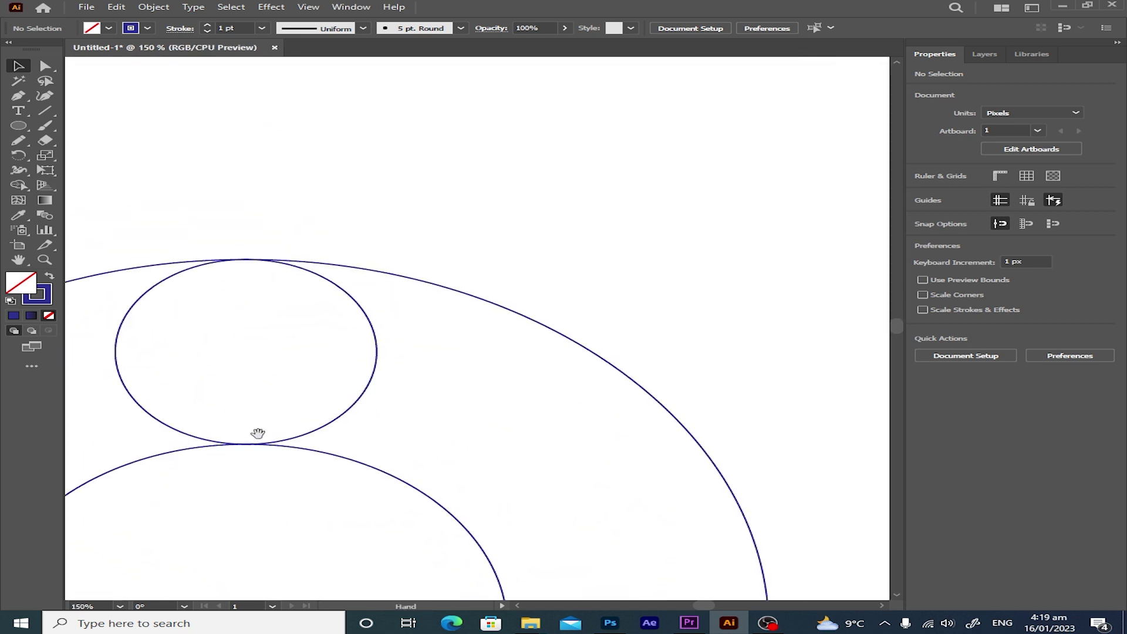
scroll(279, 437, "down", 3)
scroll(278, 437, "down", 1)
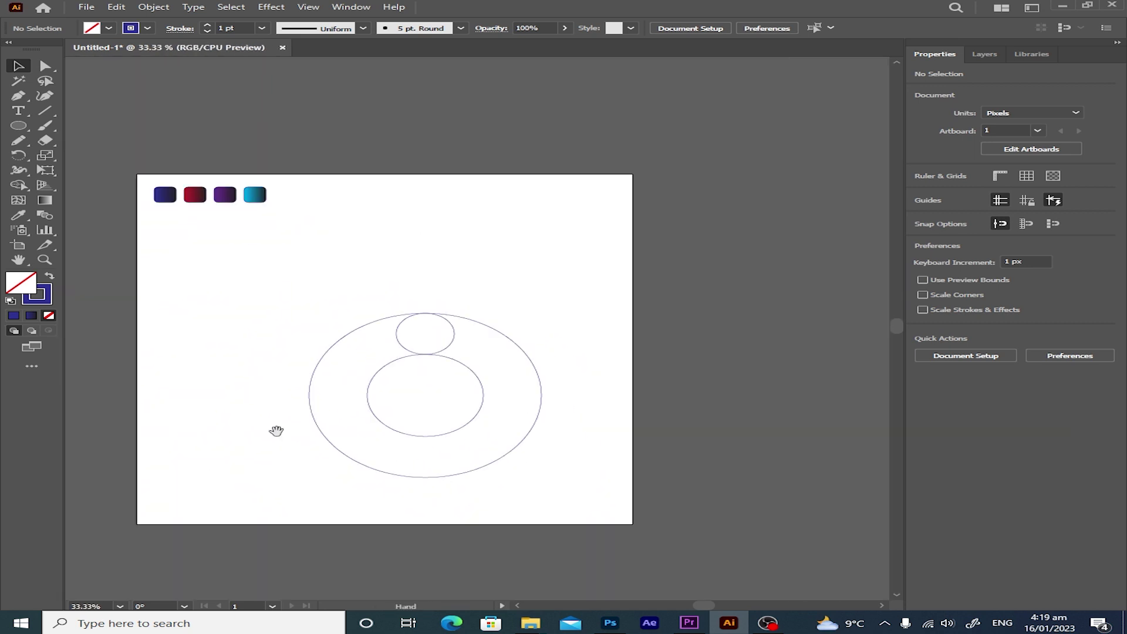
mouse_move(310, 320)
left_mouse_down()
mouse_move(422, 427)
mouse_move(394, 409)
left_mouse_up()
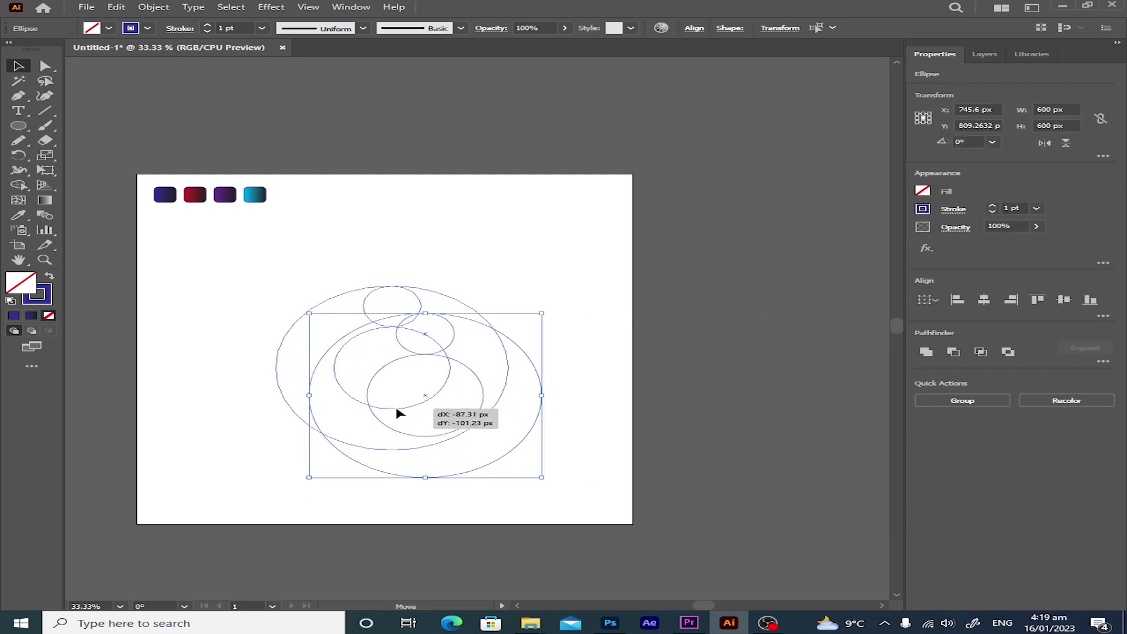
- Copy the top 150 px circle straight down to the ring's bottom, undoing an accidental change
left_click(545, 403)
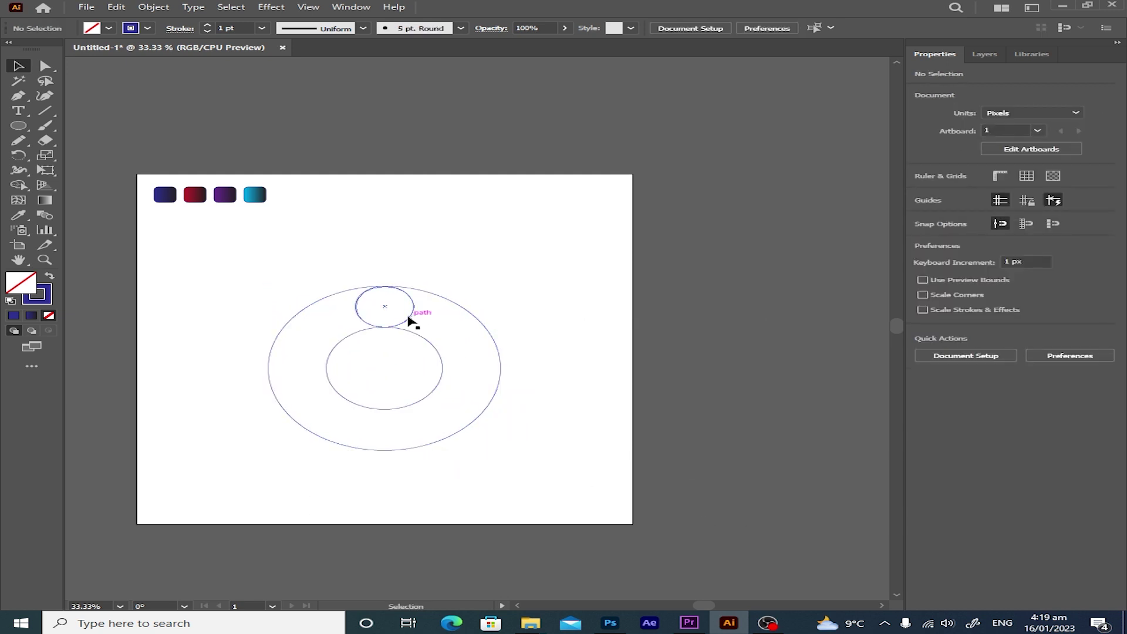
left_click_drag(409, 320, 392, 446)
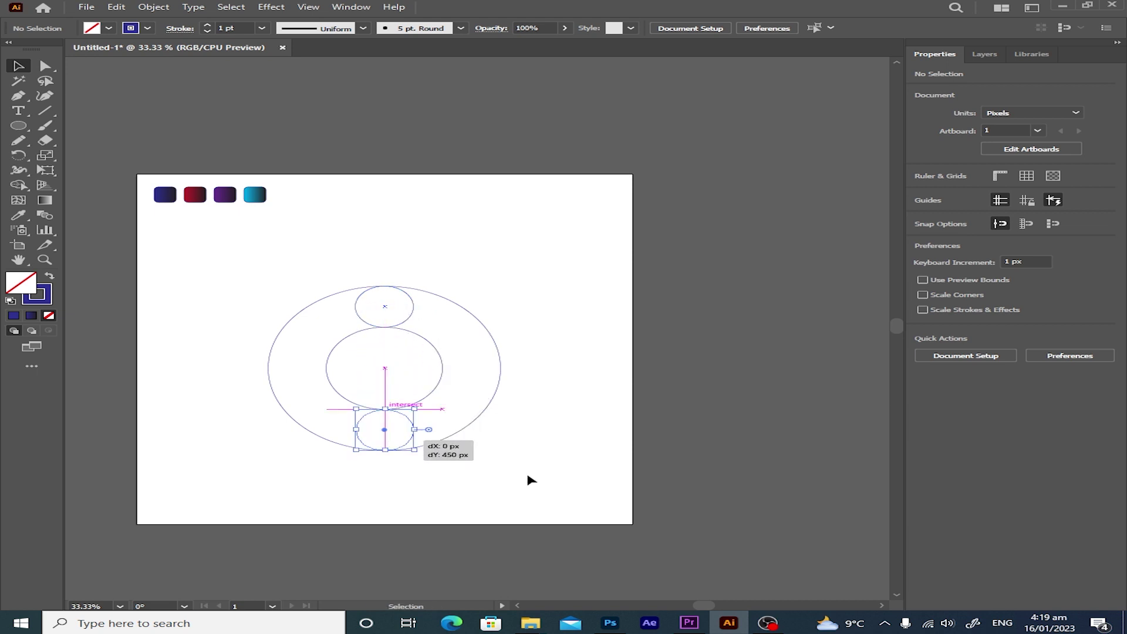
left_click(391, 413)
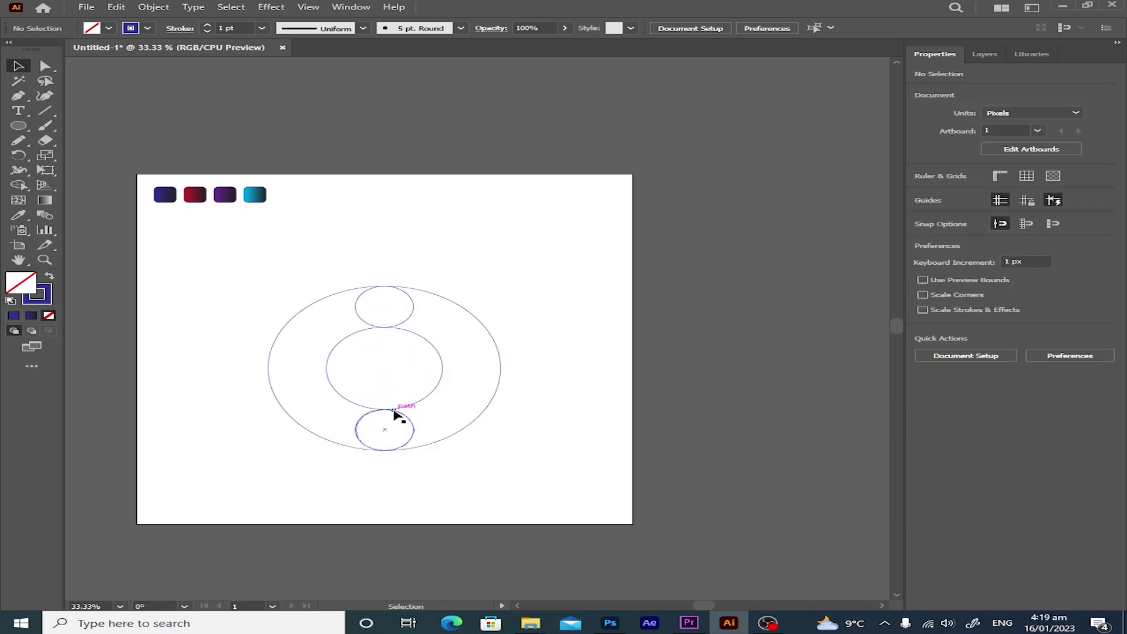
key("ctrl")
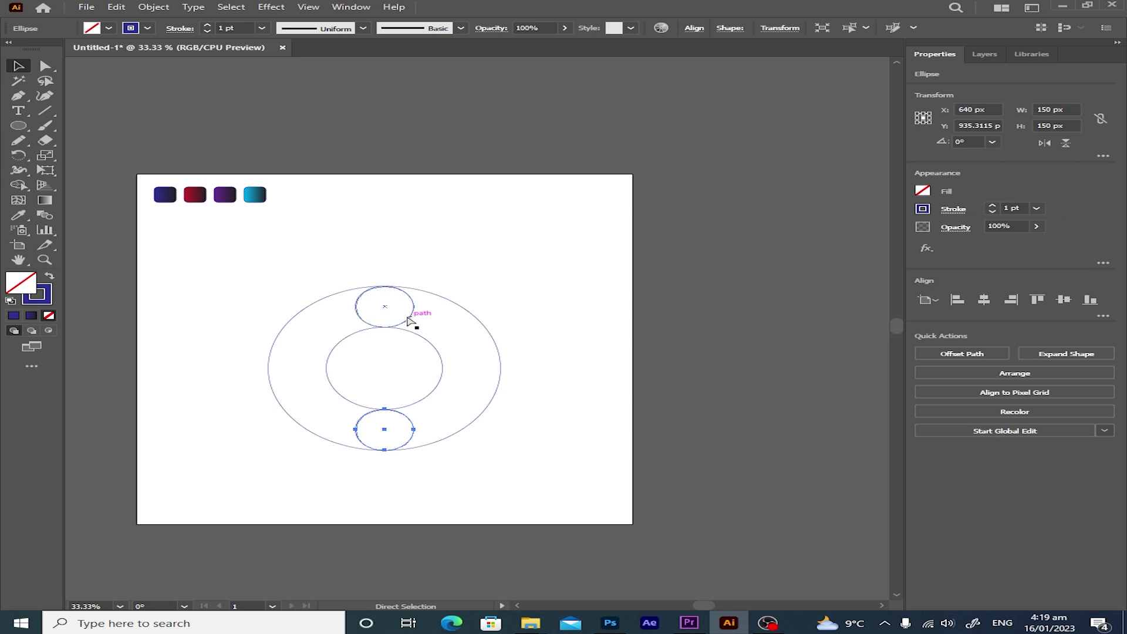
left_click(410, 320, "ctrl")
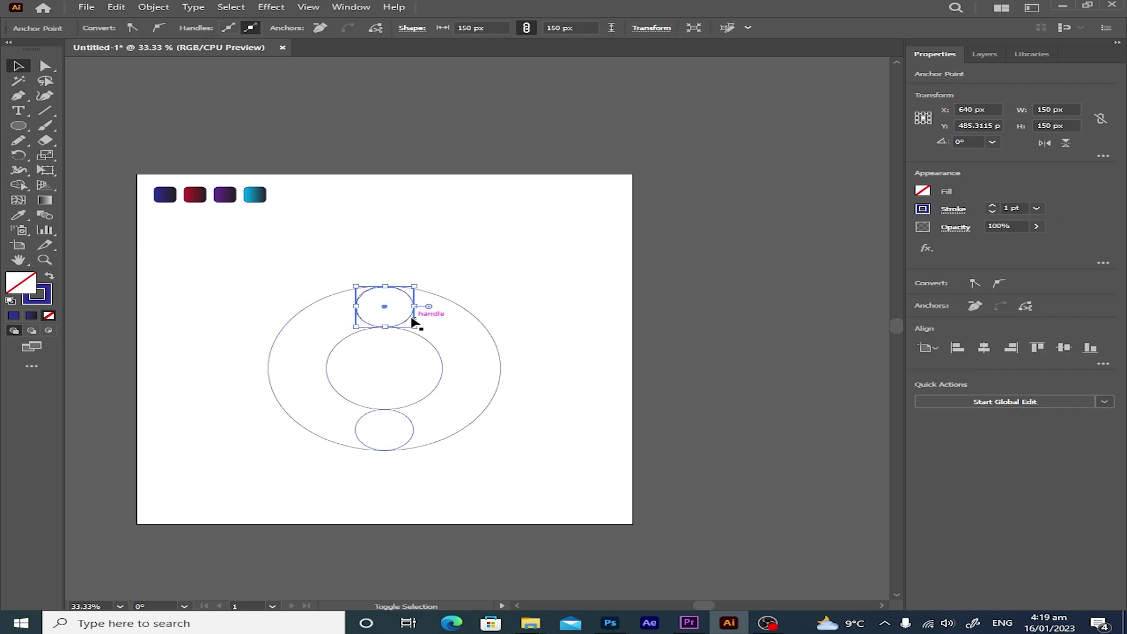
left_click(410, 442, "shift")
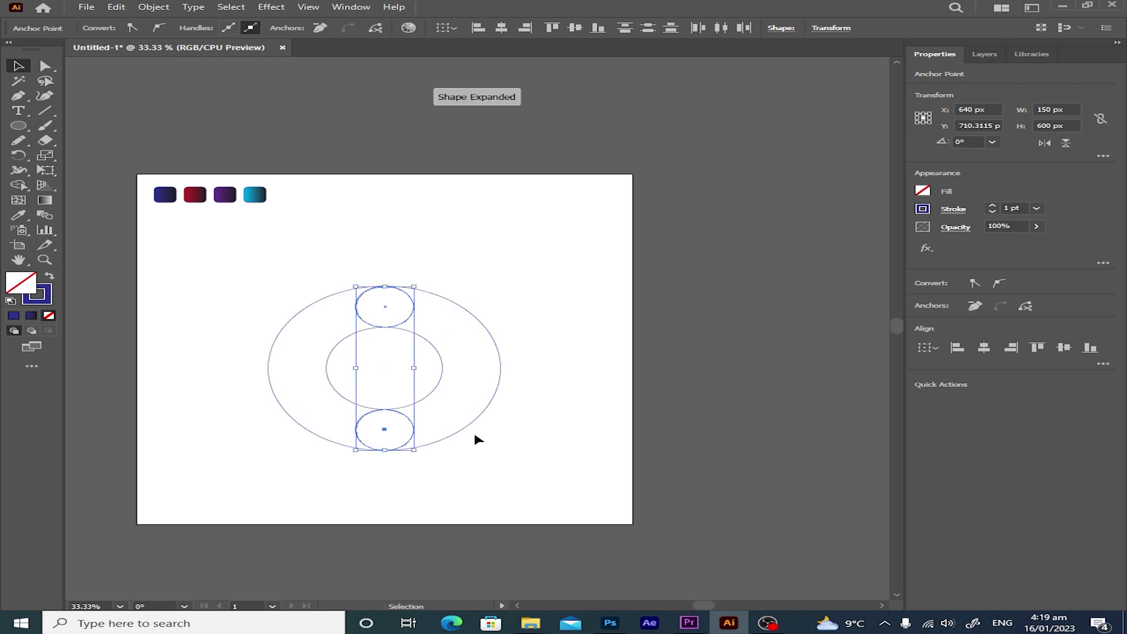
key("Delete")
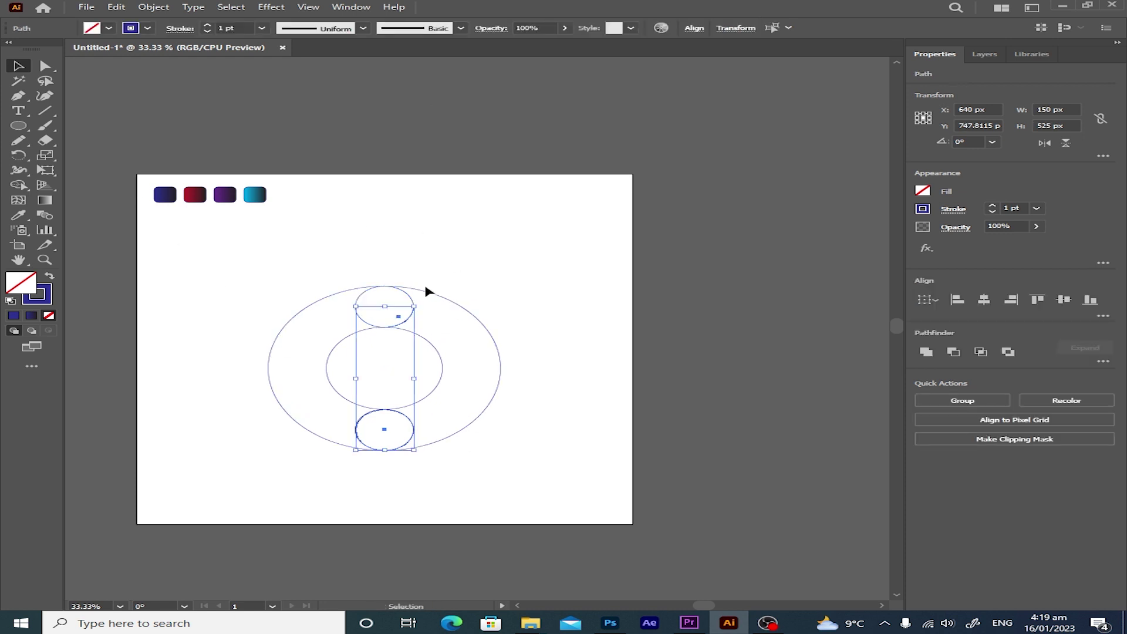
key("a")
key("ctrl+z")
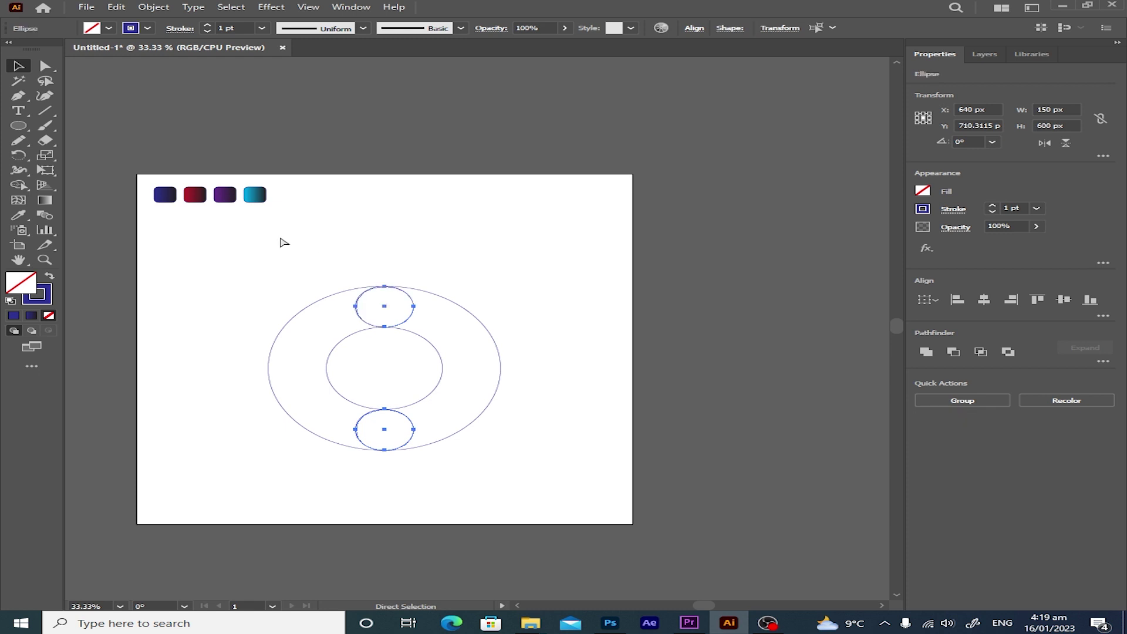
left_click(18, 64)
left_click(326, 187)
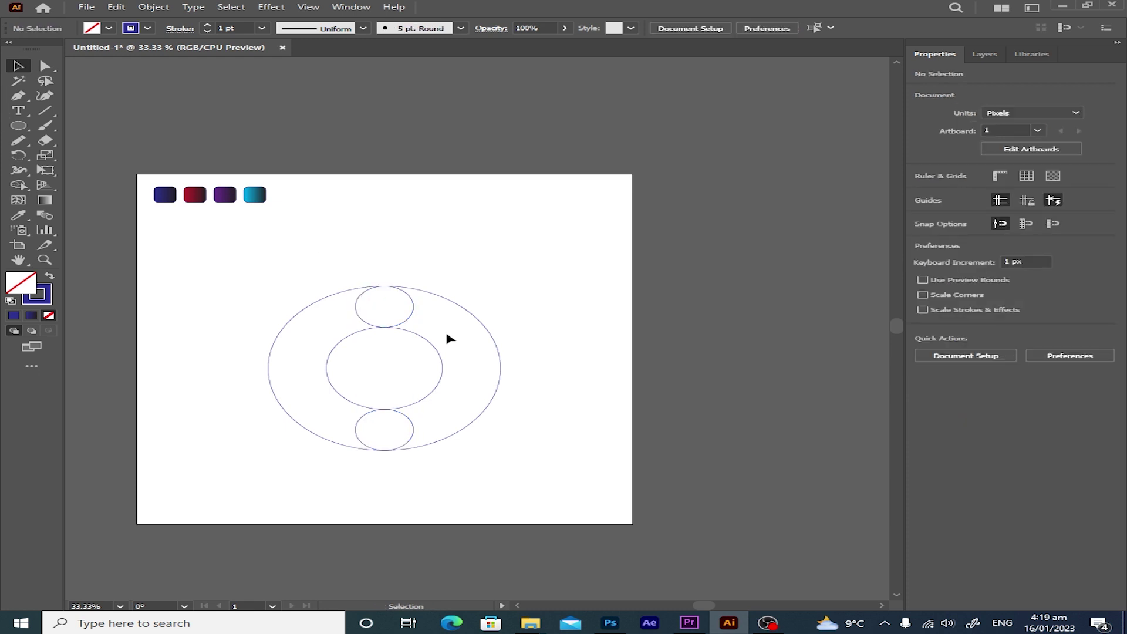
- Rotate a copy of the top and bottom small circles 90° around the ring centre
left_click(412, 317)
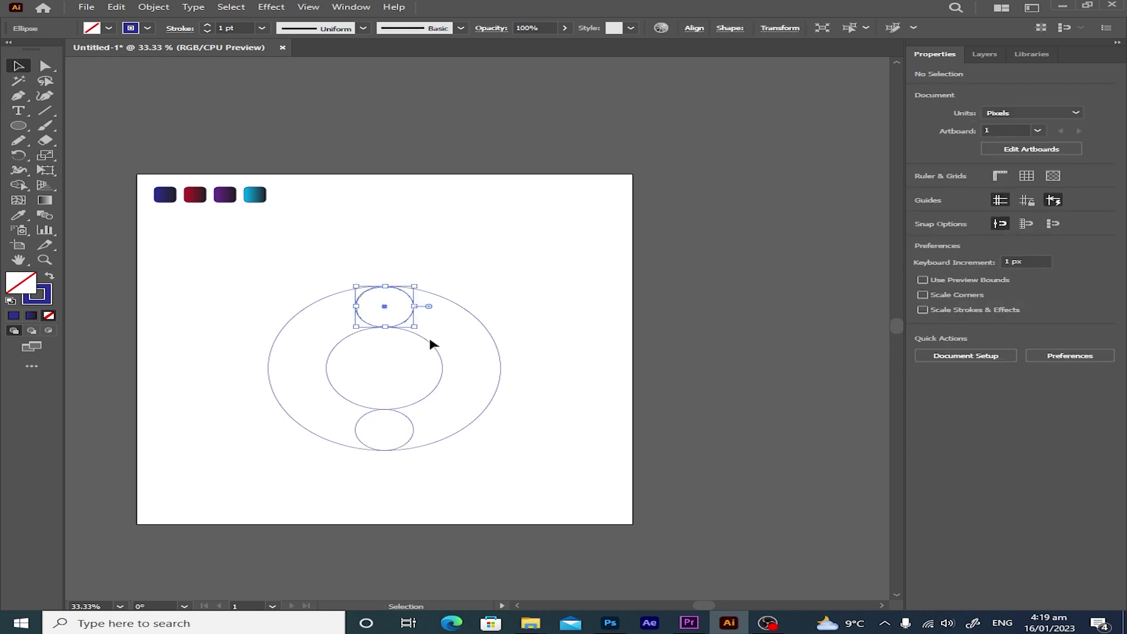
left_click(411, 429, "shift")
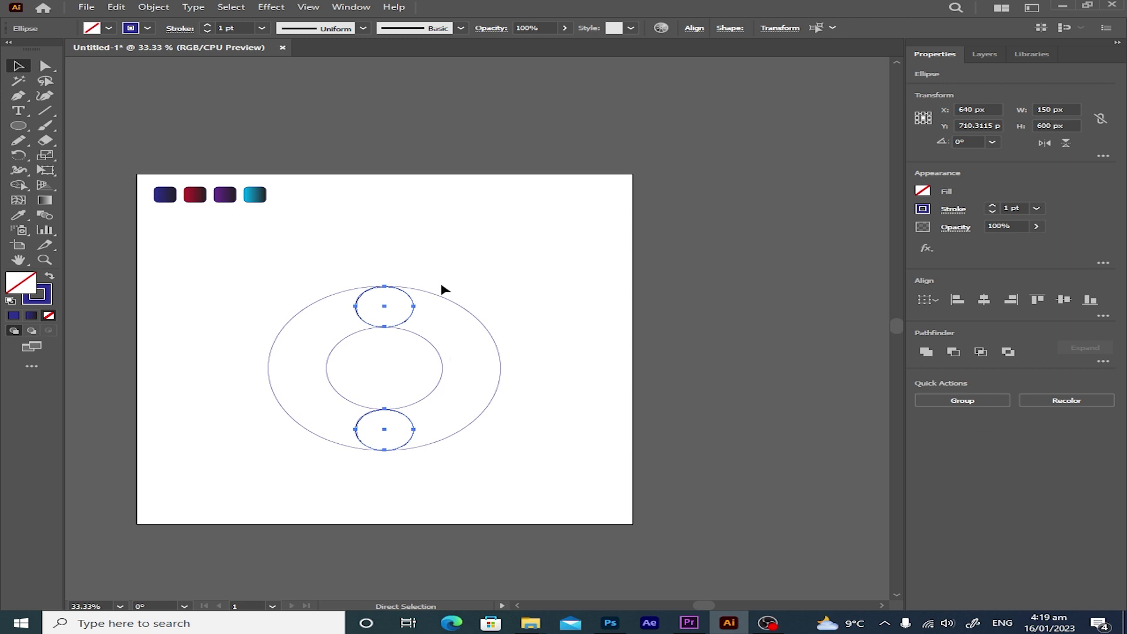
key("v")
left_click_drag(421, 282, 420, 282)
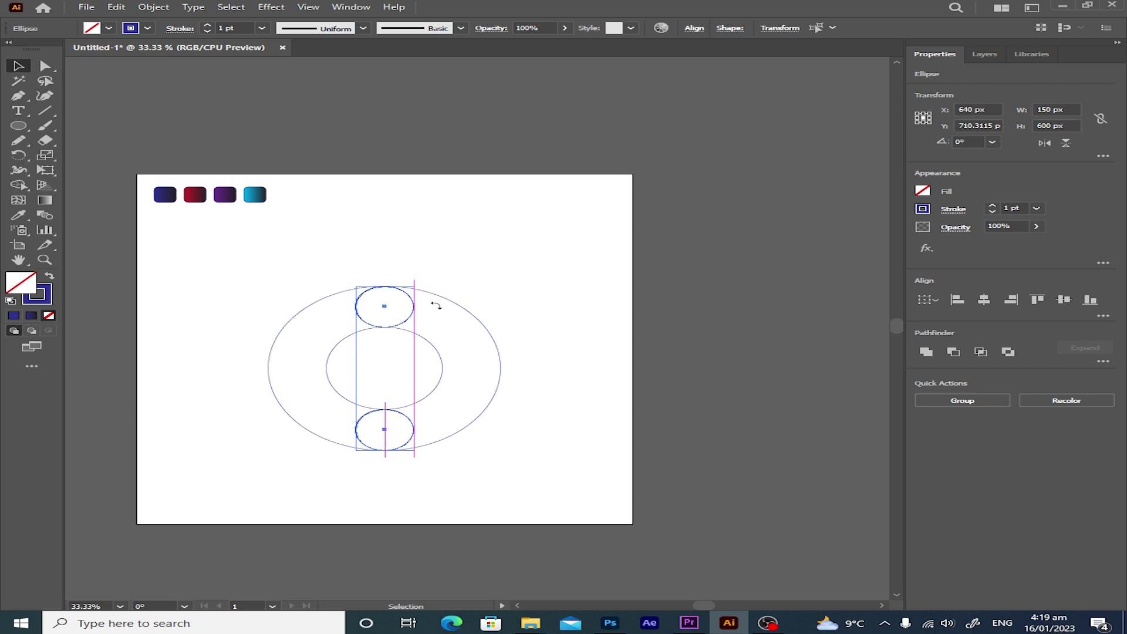
left_click_drag(420, 282, 490, 386)
left_click(519, 396)
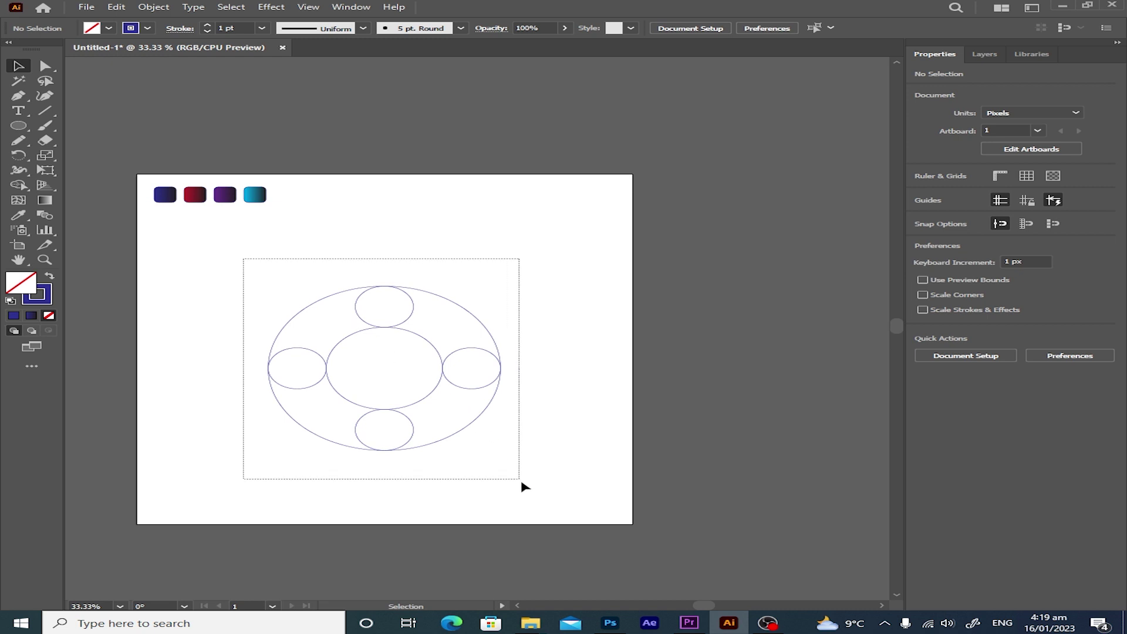
- Use Shape Builder to merge the top, right, bottom and left small circles into adjacent ring regions
left_click_drag(243, 260, 540, 491)
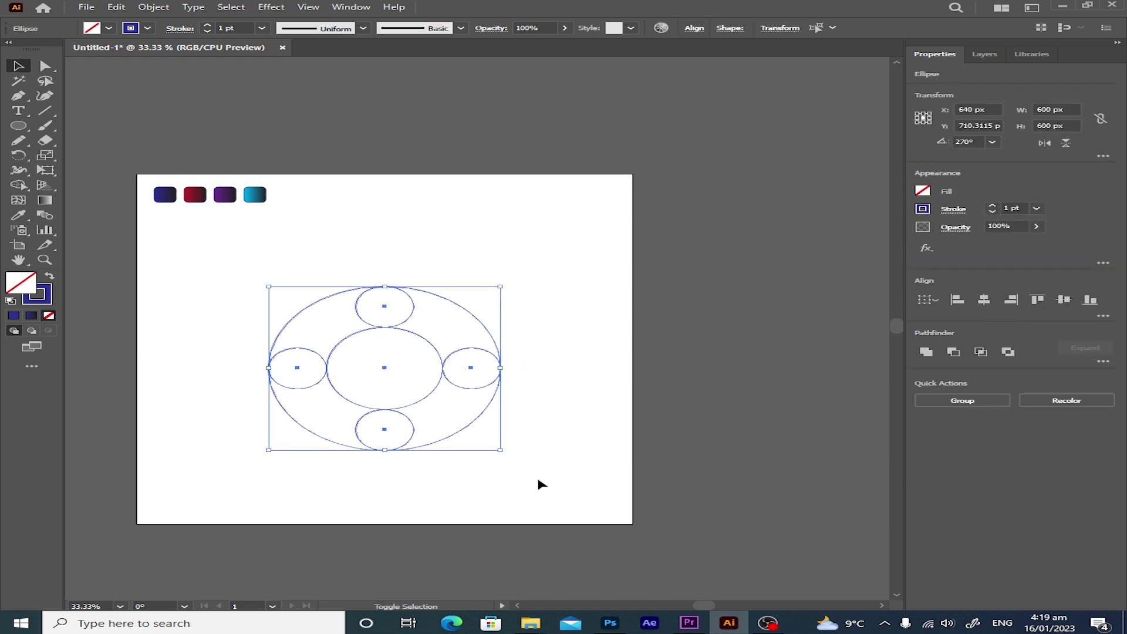
key("shift+m")
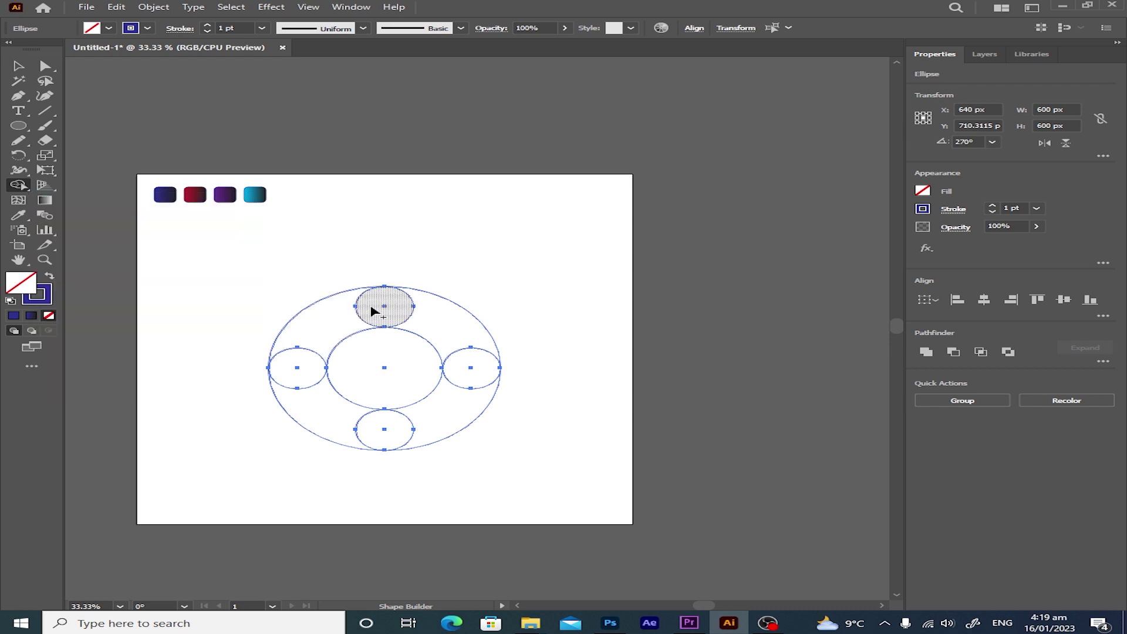
left_click_drag(374, 312, 317, 327)
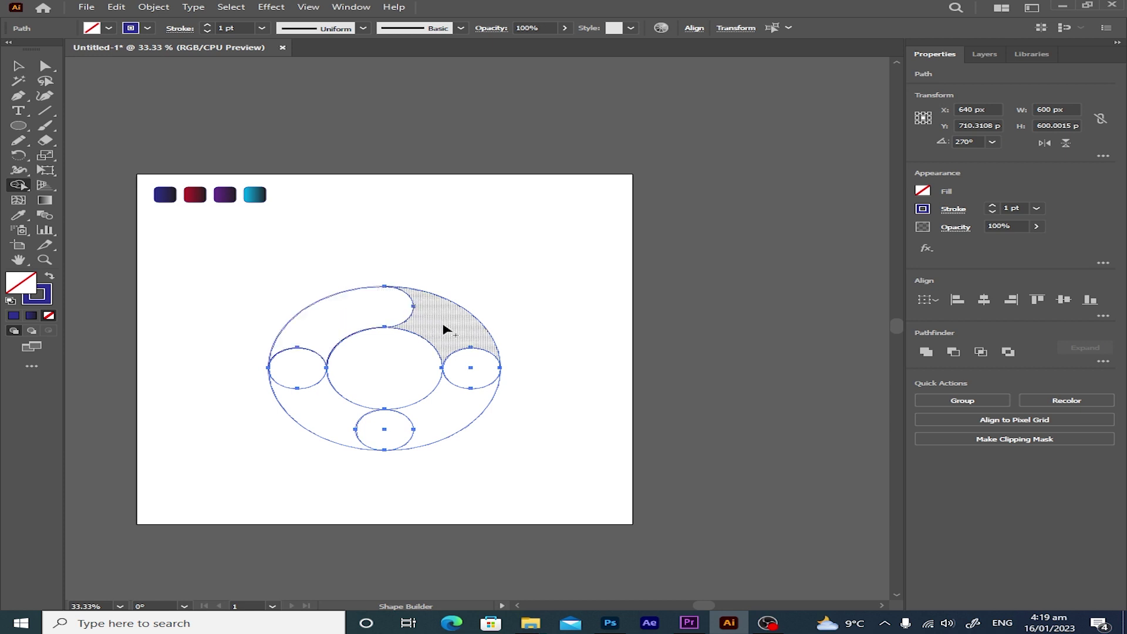
left_click_drag(473, 370, 468, 340)
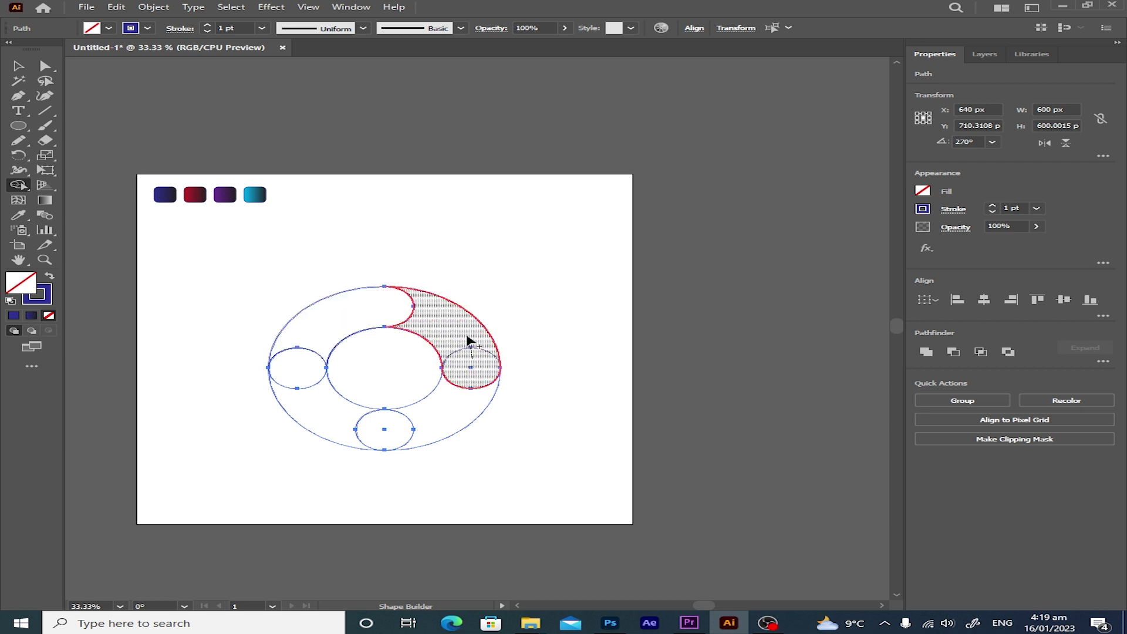
left_click_drag(395, 439, 434, 426)
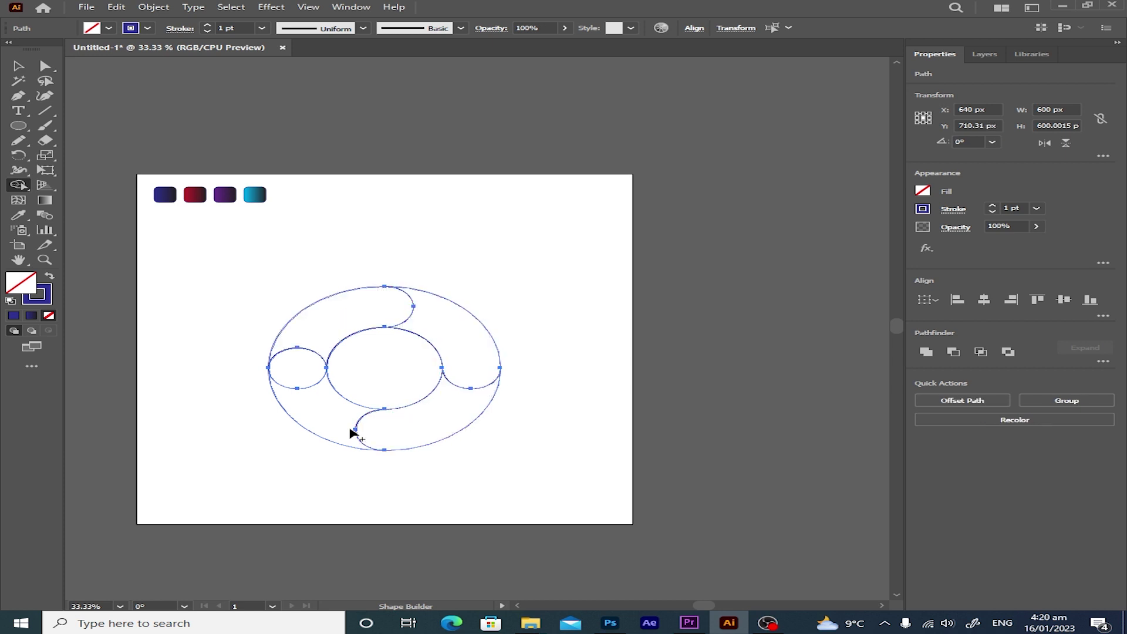
left_click_drag(280, 384, 326, 421)
left_click(17, 67)
left_click(329, 270)
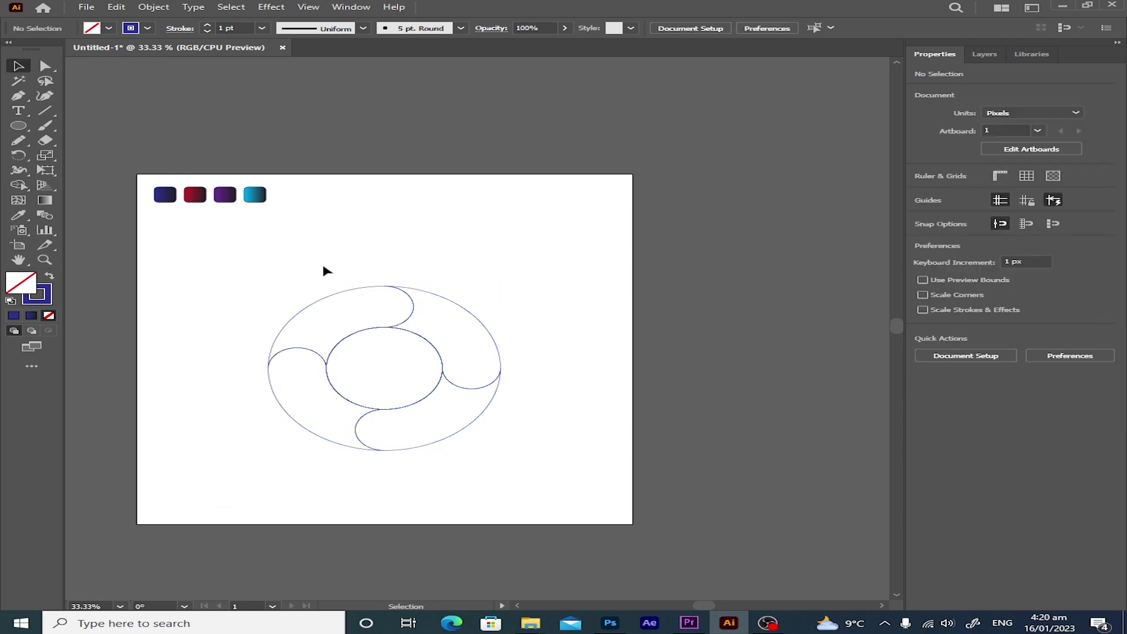
- Eyedrop the blue gradient swatch onto the upper-left ring segment
left_click(306, 312)
key("i")
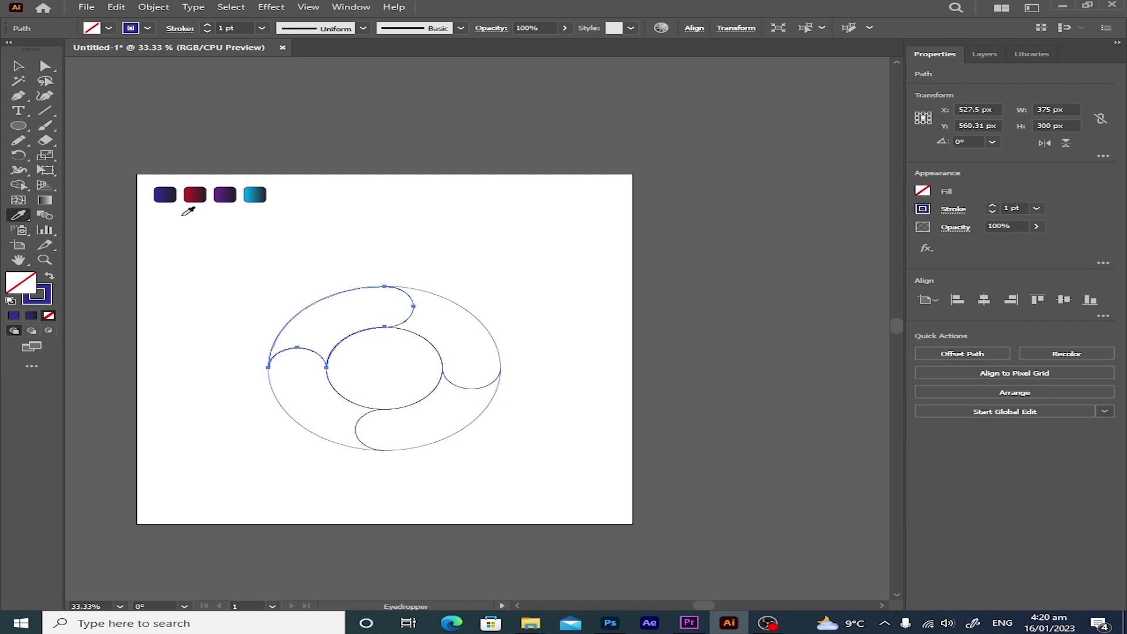
left_click(166, 194)
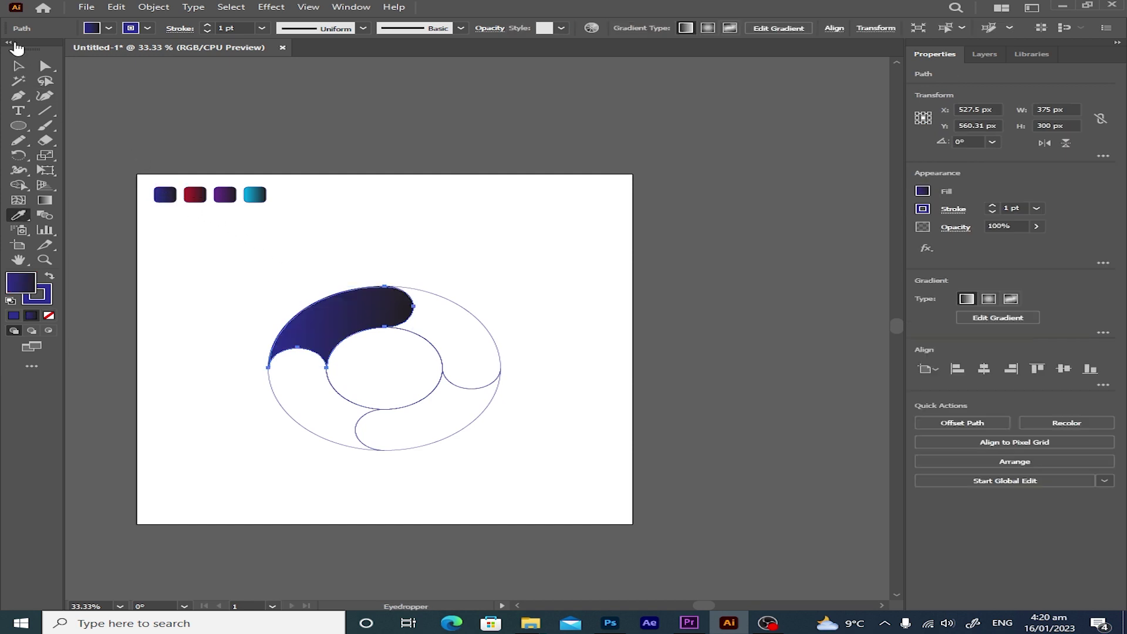
key("v")
left_click(434, 253)
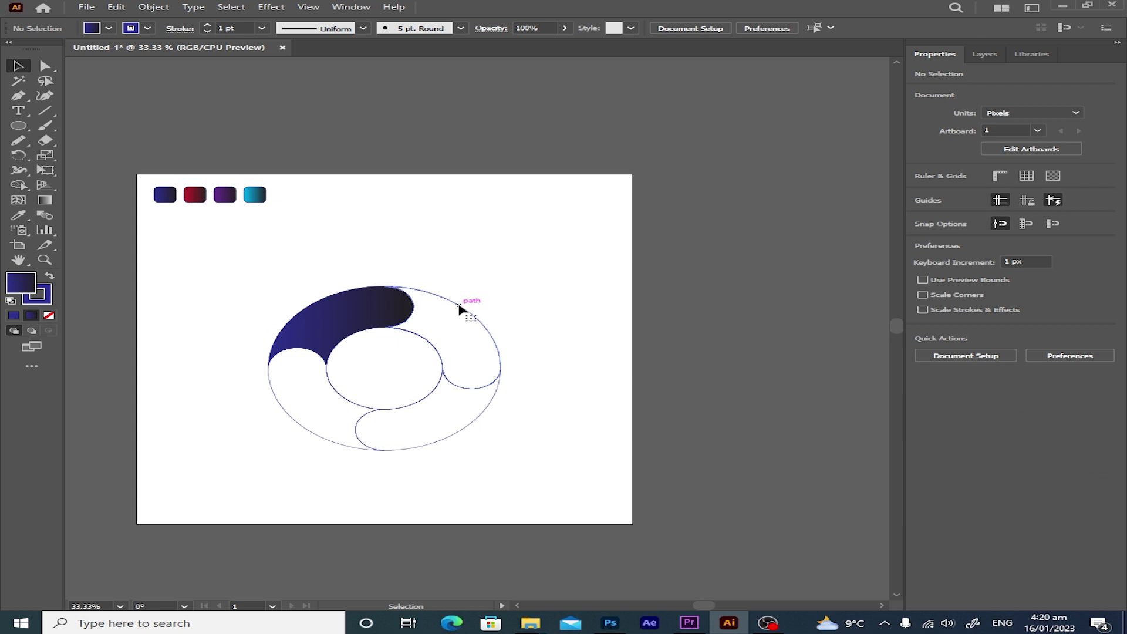
- Eyedrop the red gradient swatch onto the right crescent
left_click(465, 308)
key("i")
left_click(199, 196)
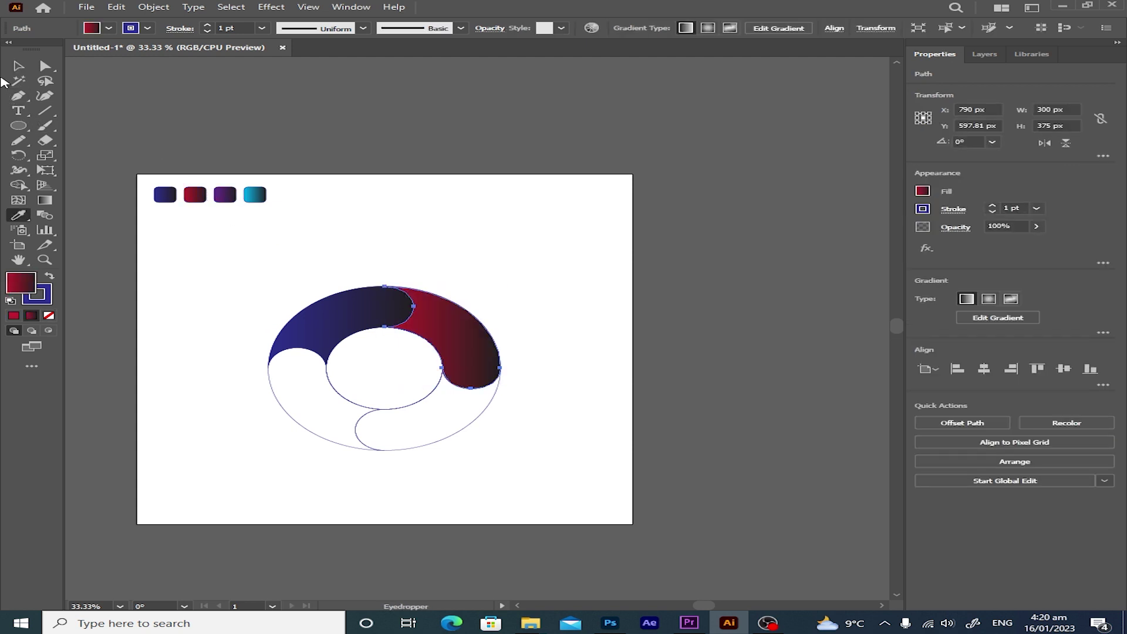
key("v")
left_click(545, 447)
- Eyedrop the purple gradient swatch onto the bottom crescent
left_click(478, 429)
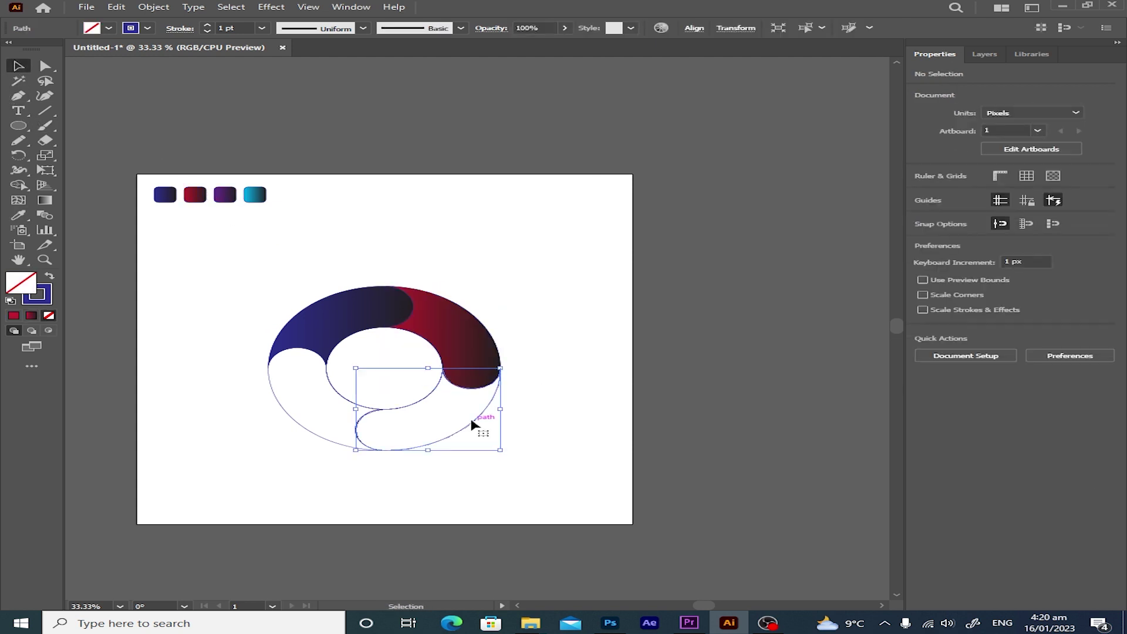
key("i")
left_click(221, 194)
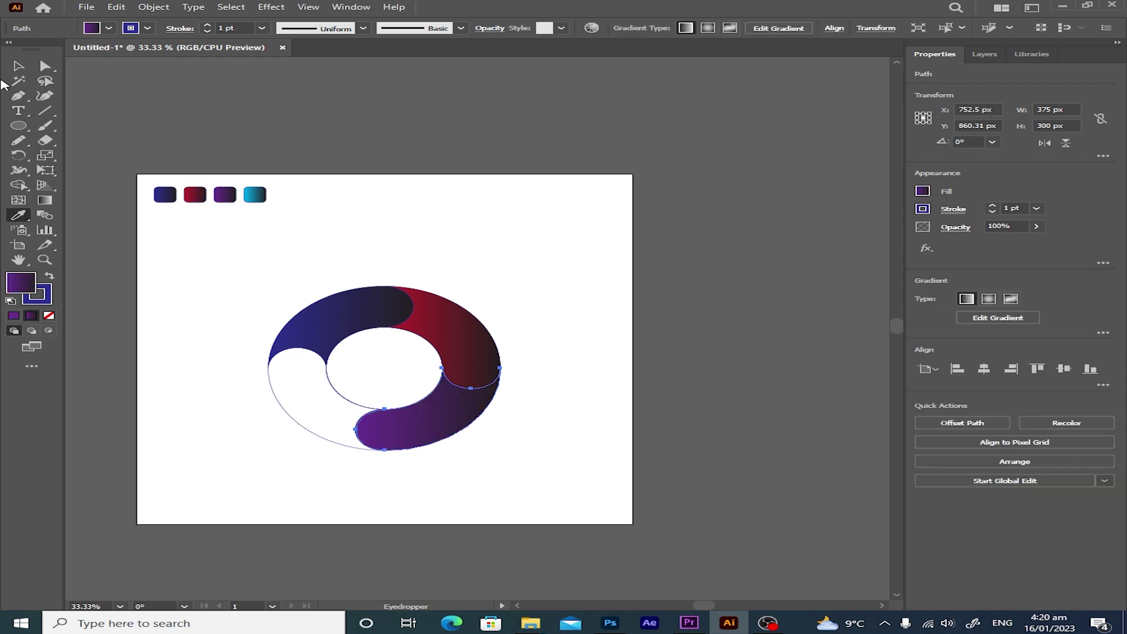
left_click(18, 66)
left_click(248, 409)
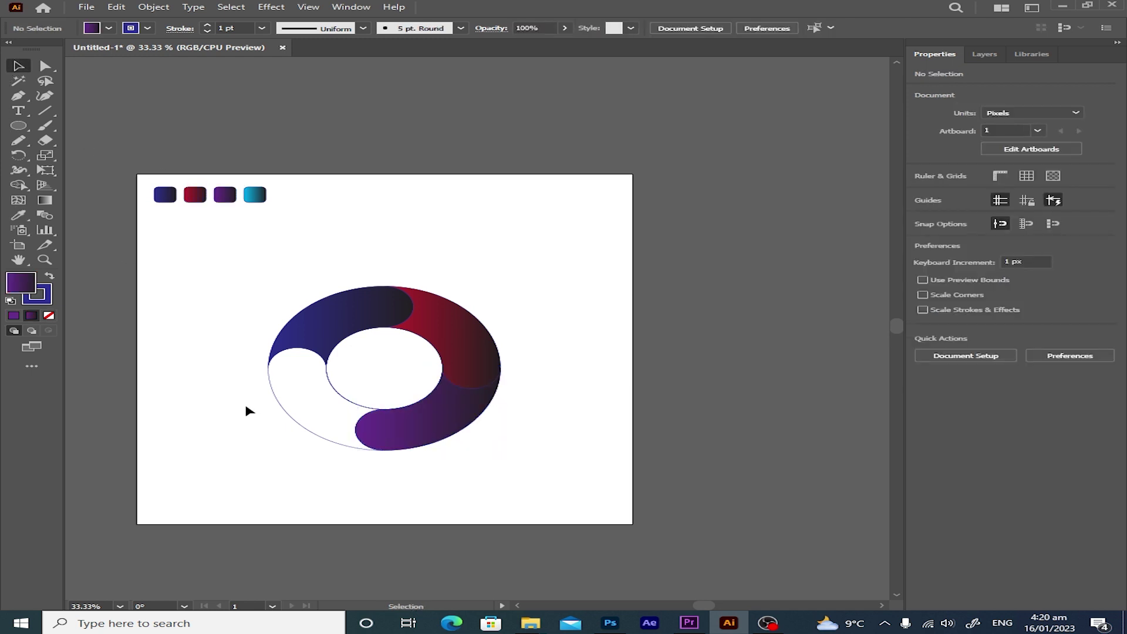
- Eyedrop the cyan gradient onto the left crescent, then select all four segments
left_click(283, 411)
key("i")
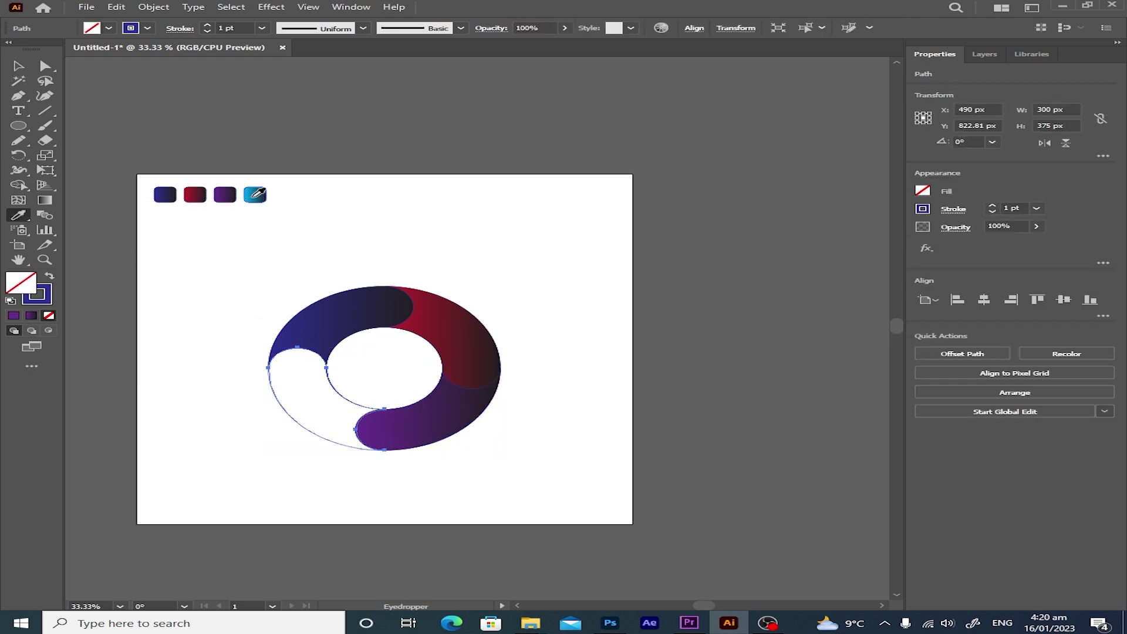
left_click(255, 196)
left_click(18, 66)
left_click(171, 333)
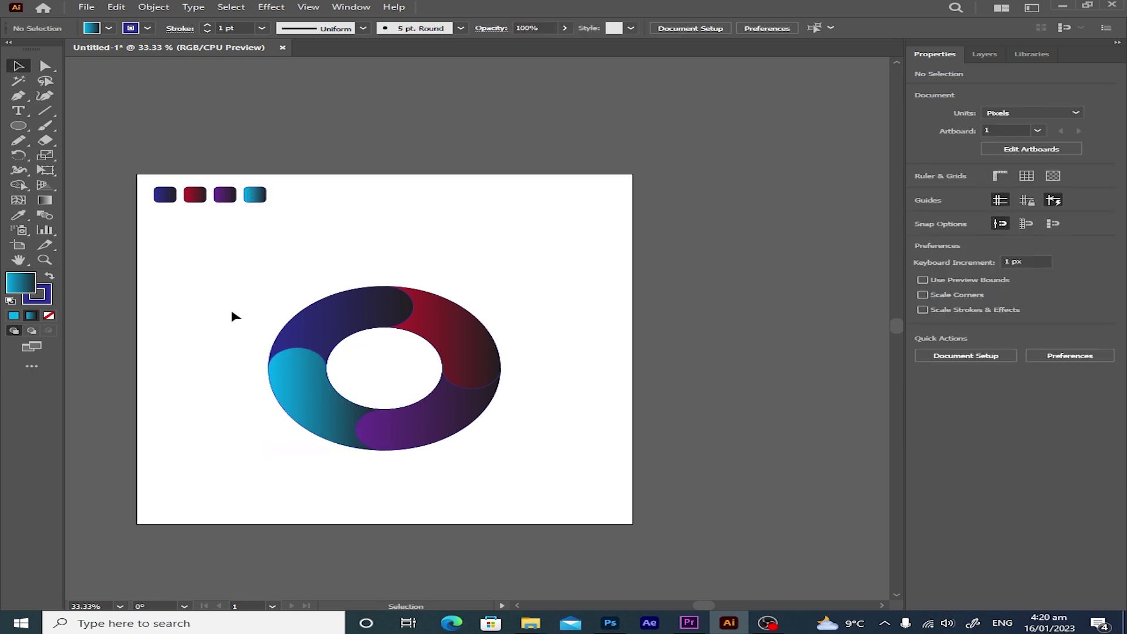
left_click_drag(238, 284, 639, 478)
key("ctrl+plus")
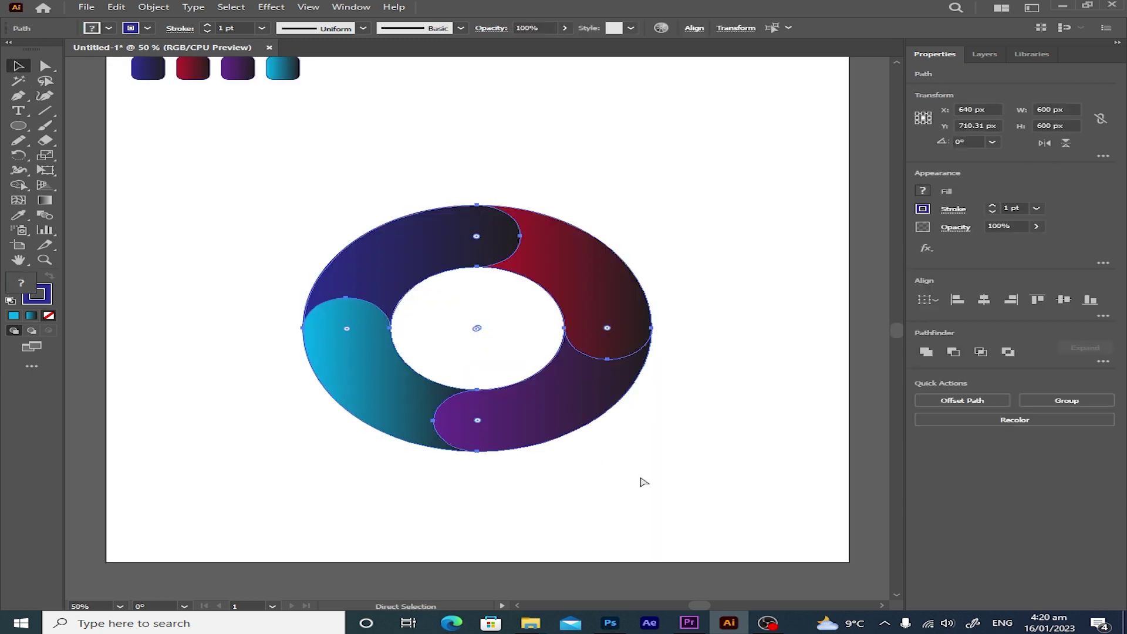
left_click_drag(540, 458, 519, 491)
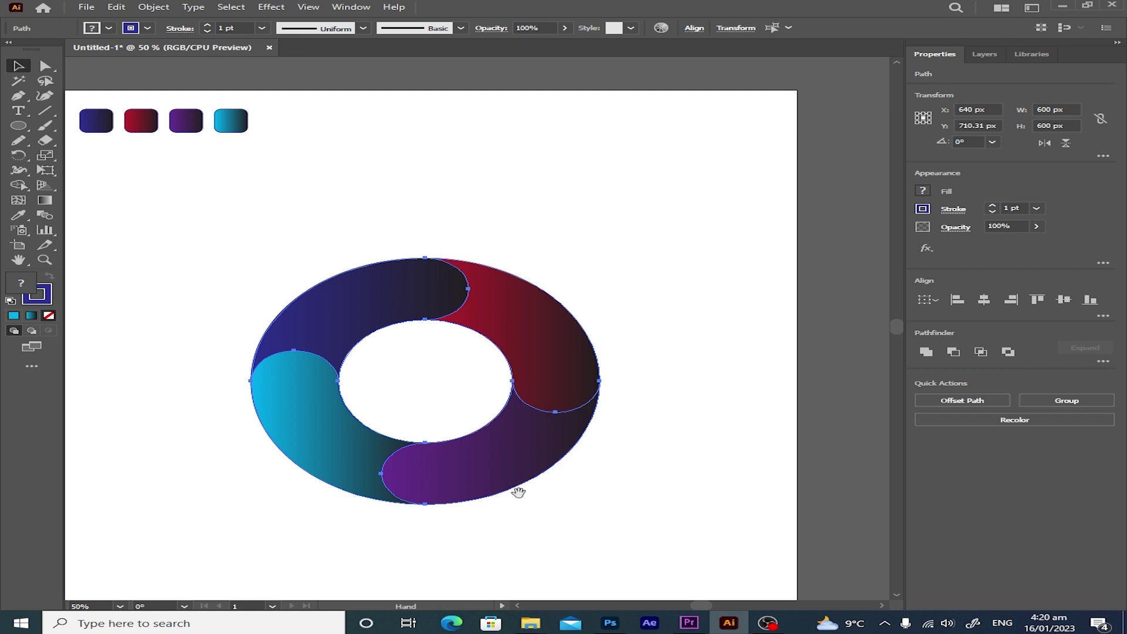
left_click(655, 429)
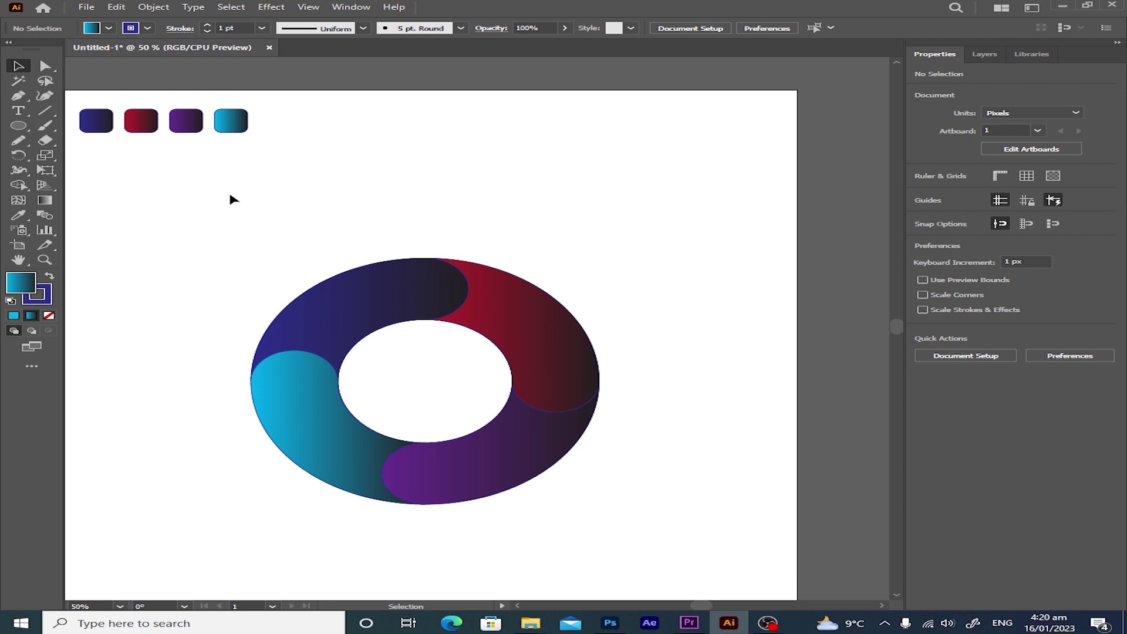
key("ctrl+minus")
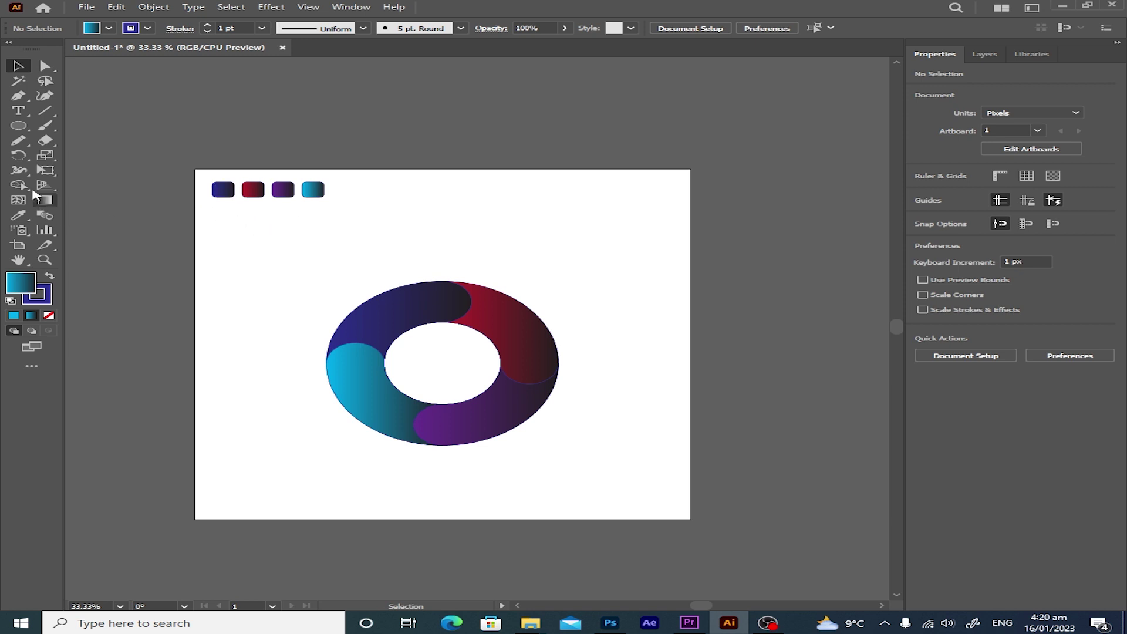
- Draw a small rounded square below the first swatch and give it a gradient fill
left_click(26, 133)
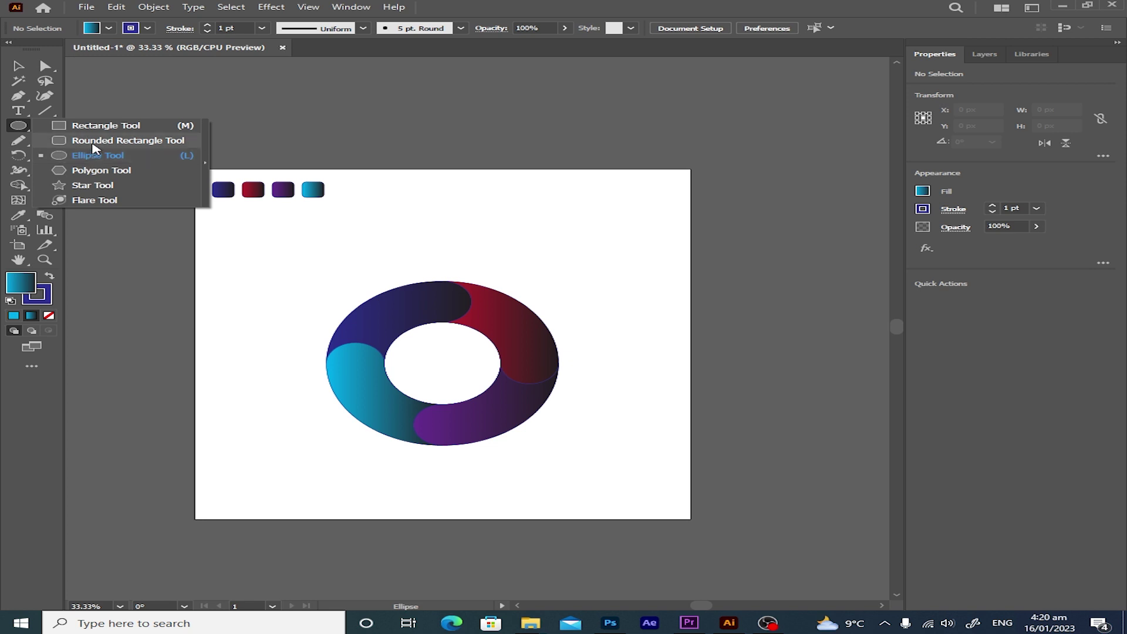
left_click(94, 141)
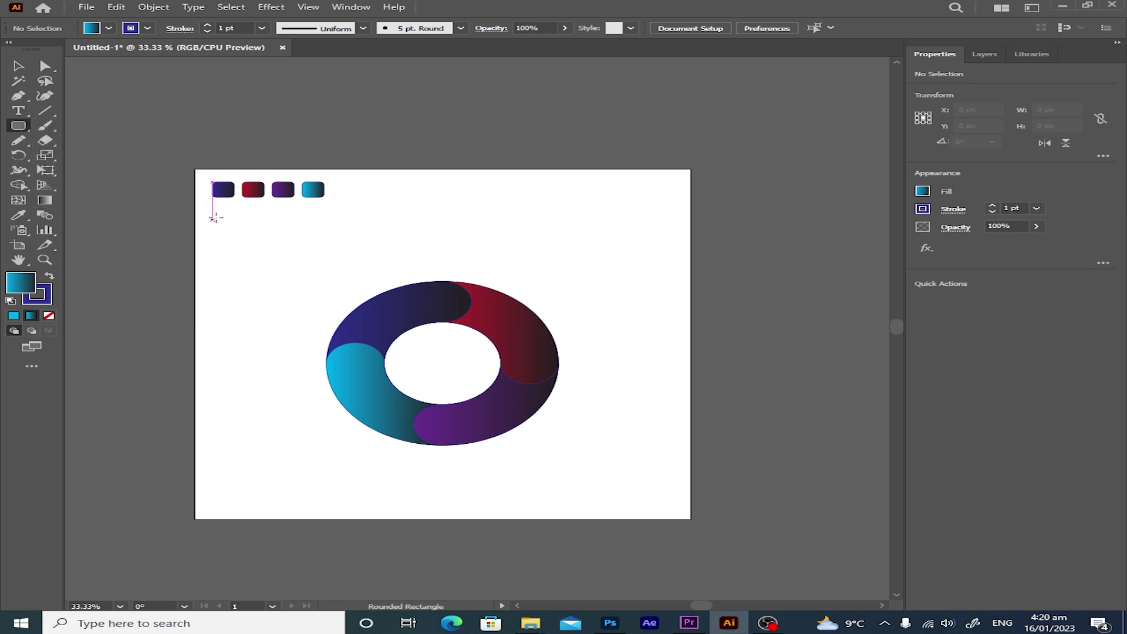
left_click_drag(215, 211, 234, 227)
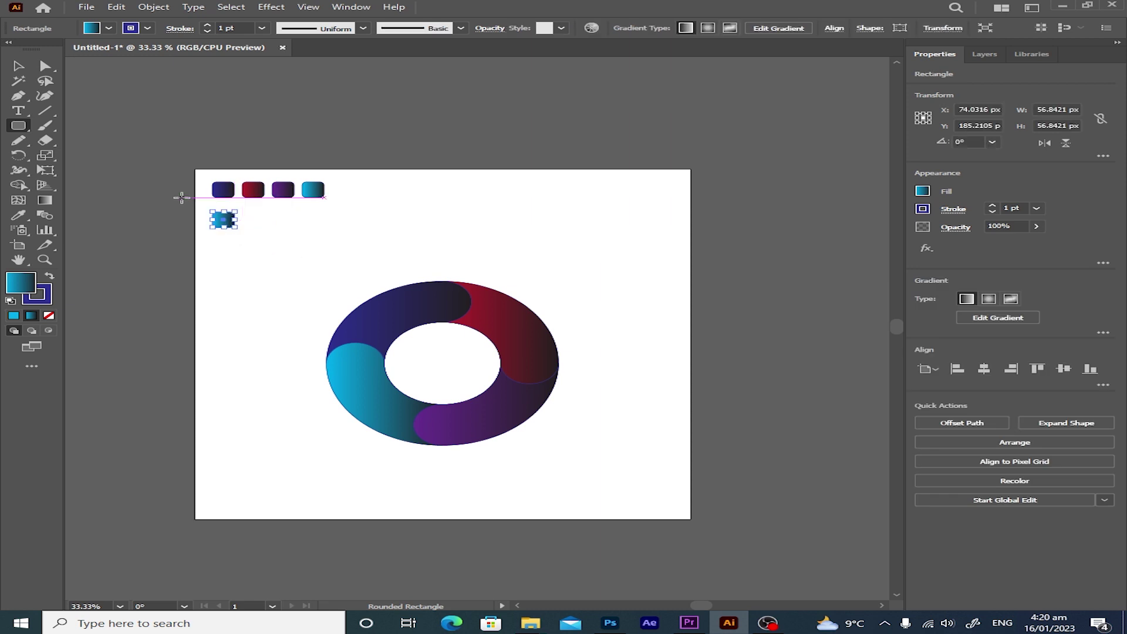
left_click(49, 200)
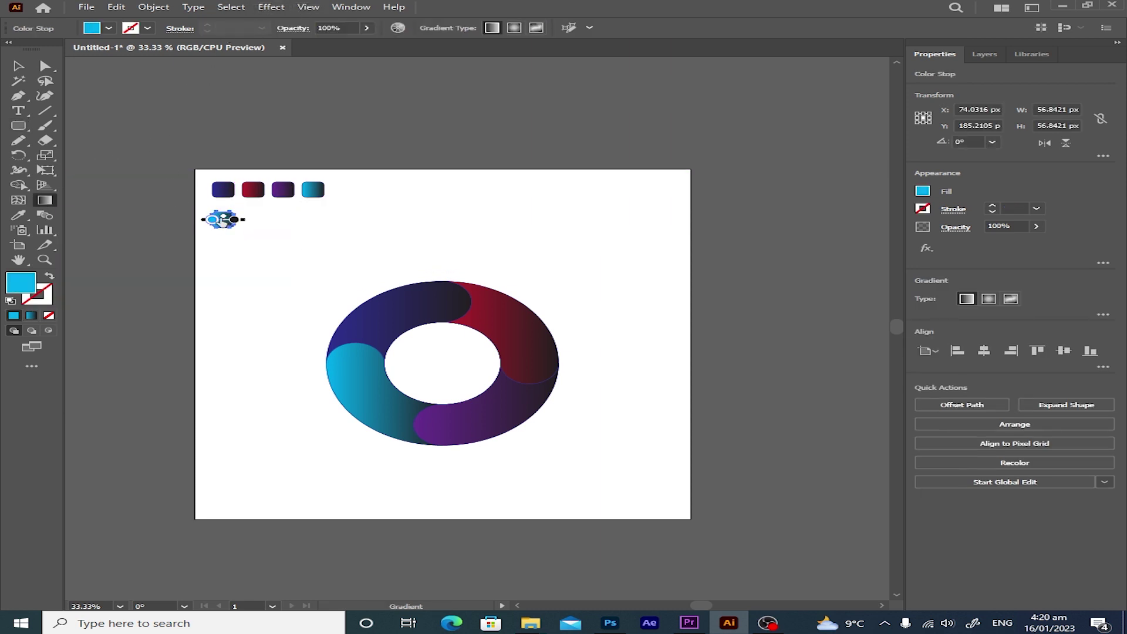
double_click(212, 221)
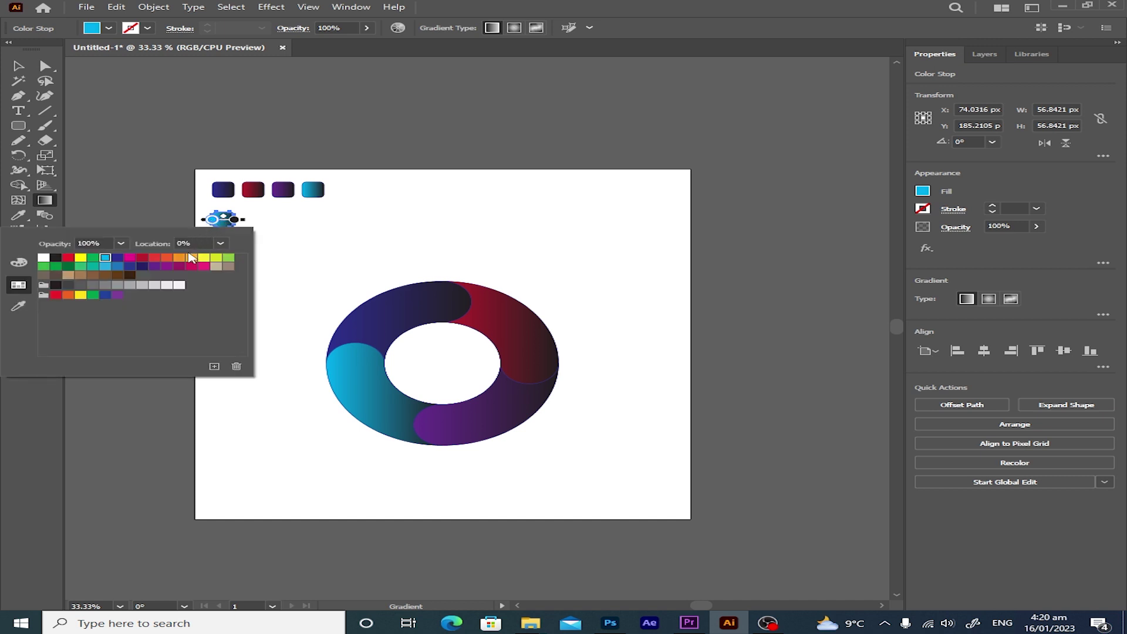
left_click(168, 259)
left_click(191, 259)
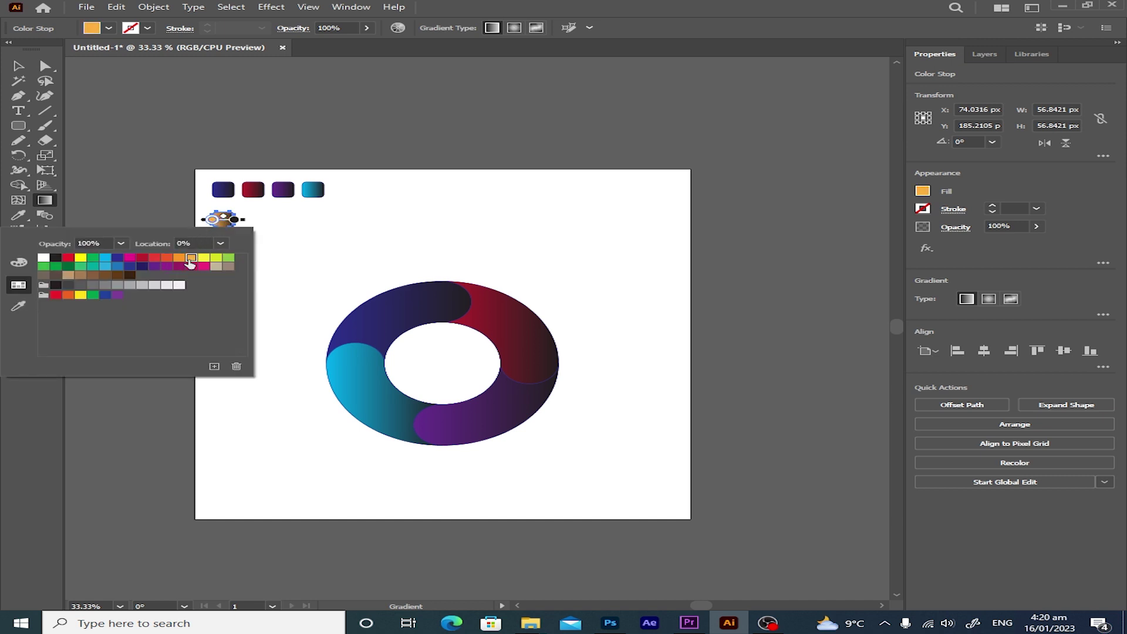
left_click(337, 8)
- In the Gradient panel, set the square's left gradient stop to green
left_click(339, 9)
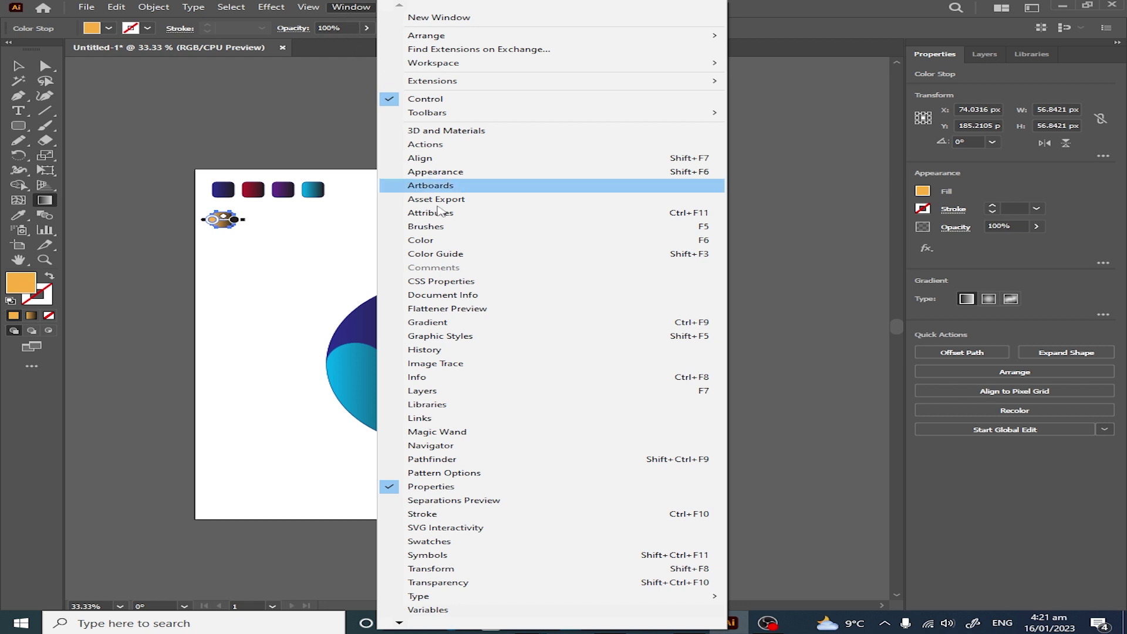
left_click(456, 323)
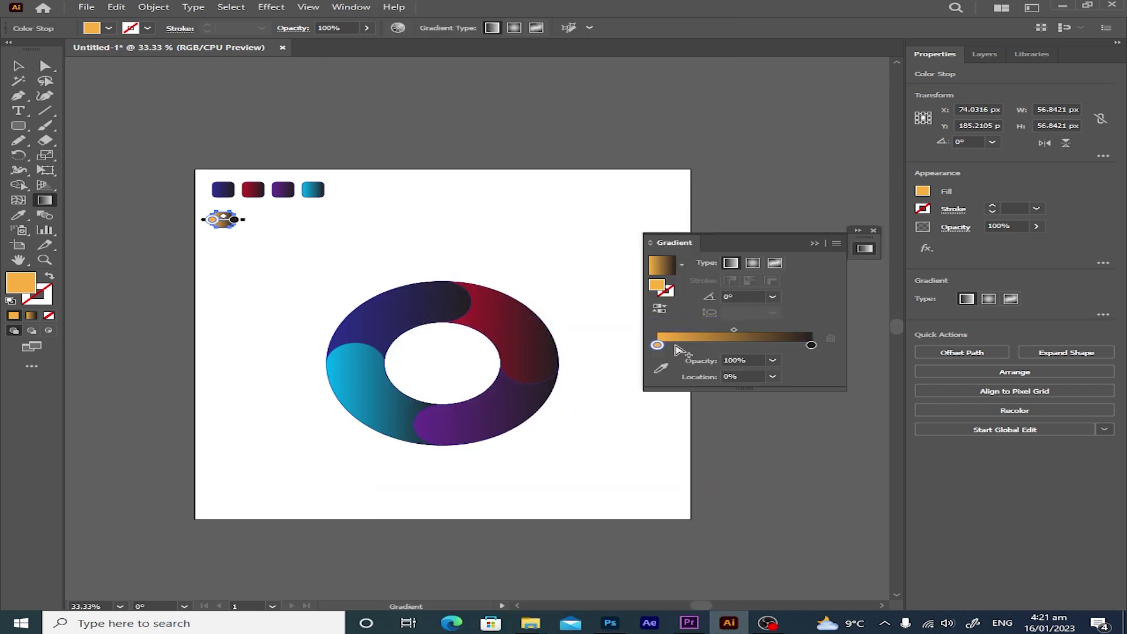
double_click(657, 345)
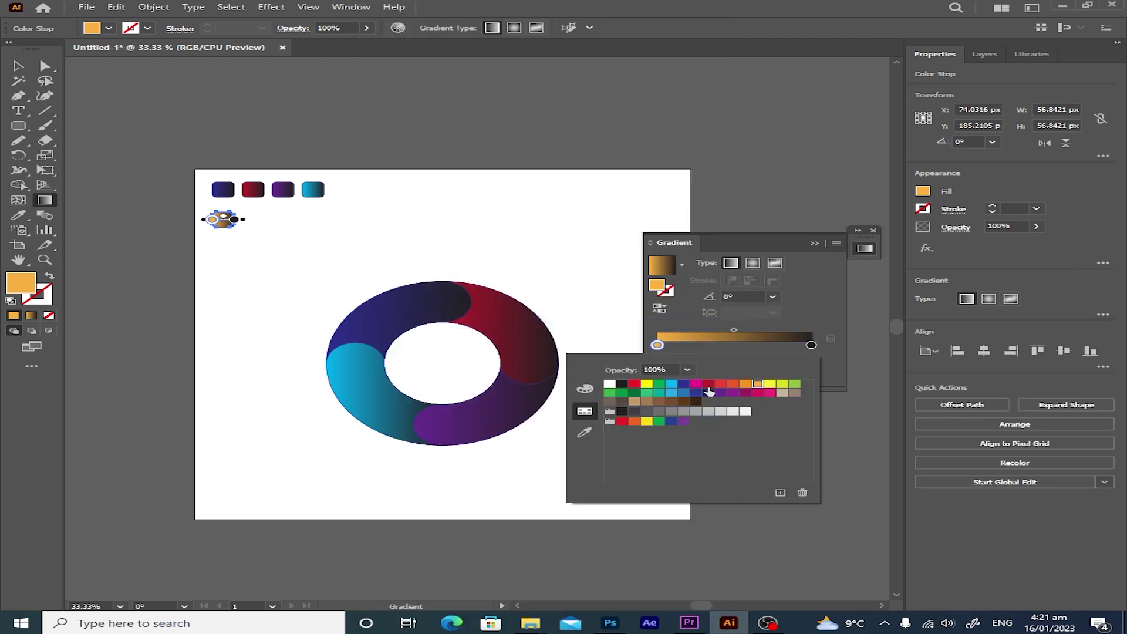
left_click(708, 384)
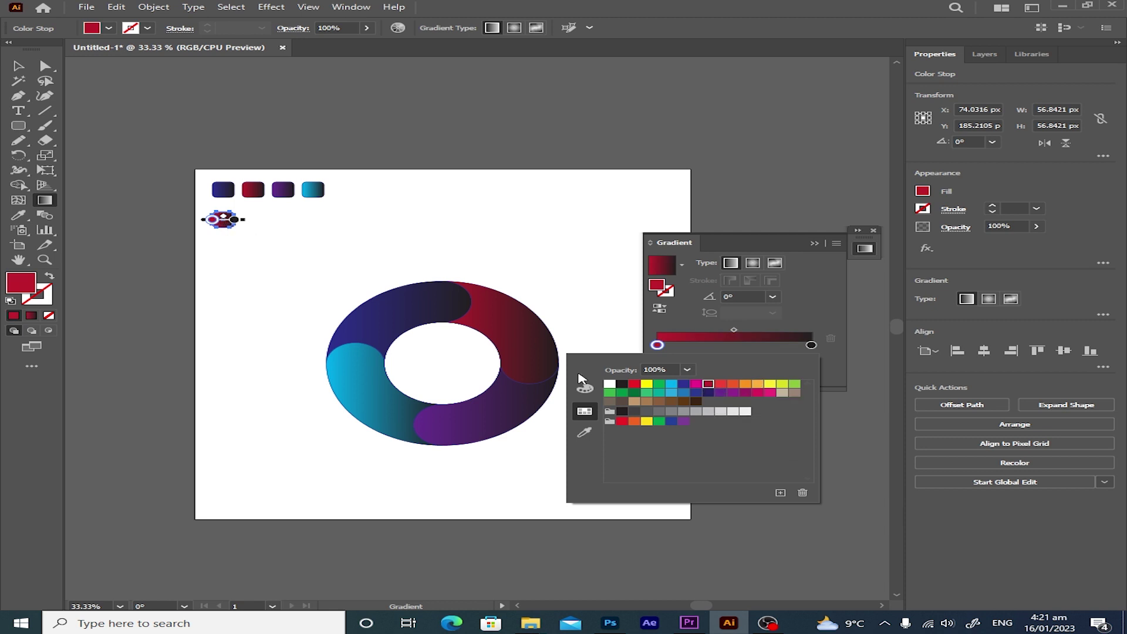
left_click(782, 384)
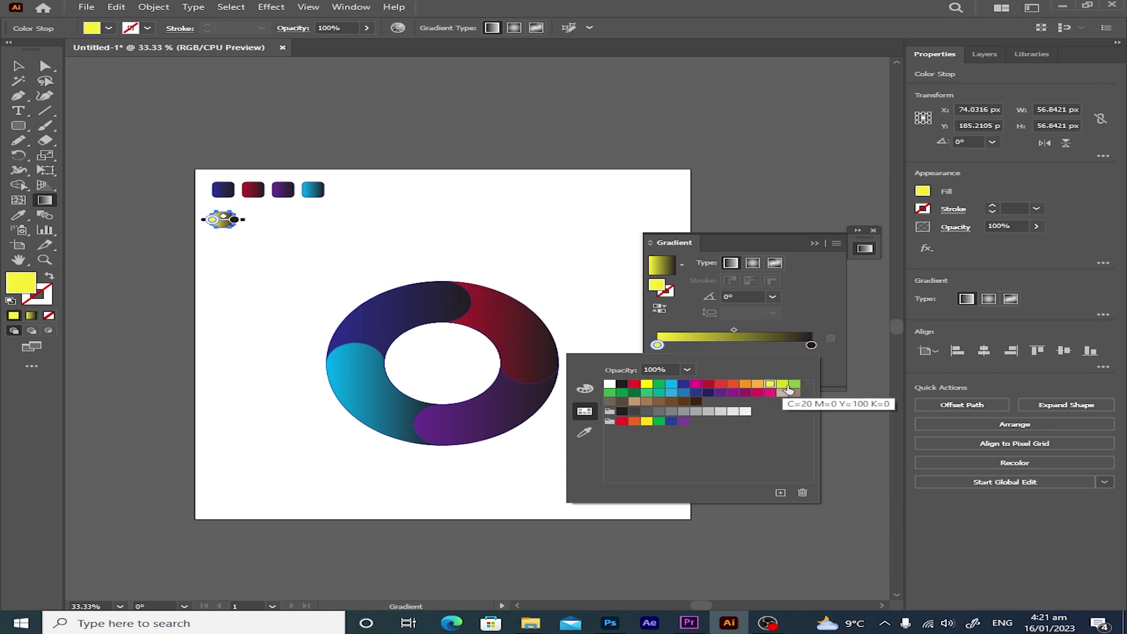
left_click(794, 385)
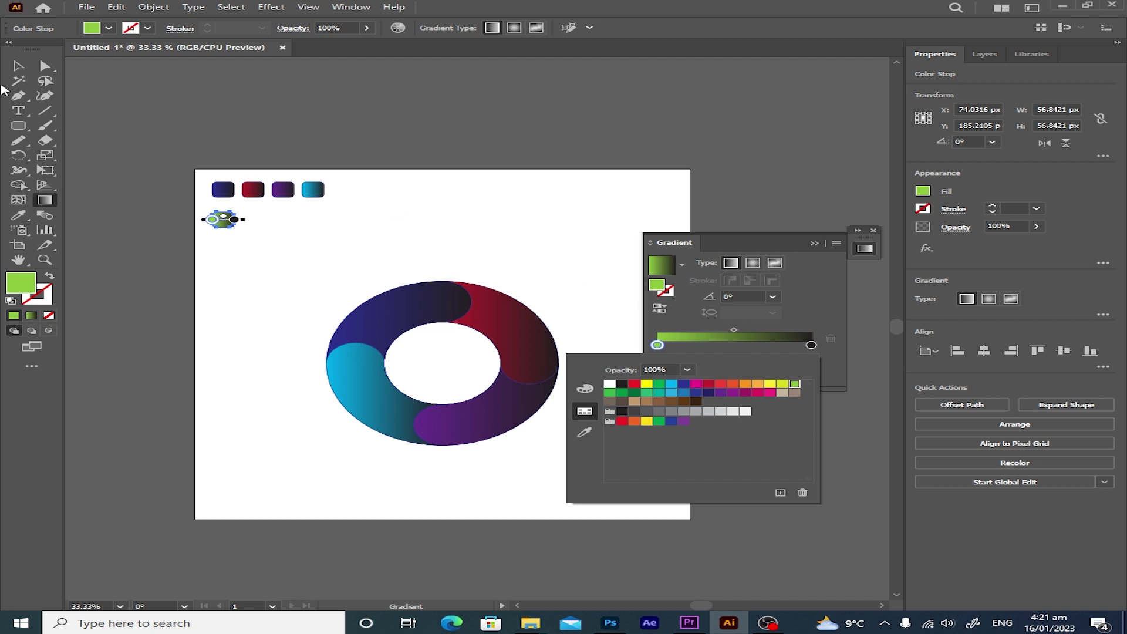
left_click(22, 70)
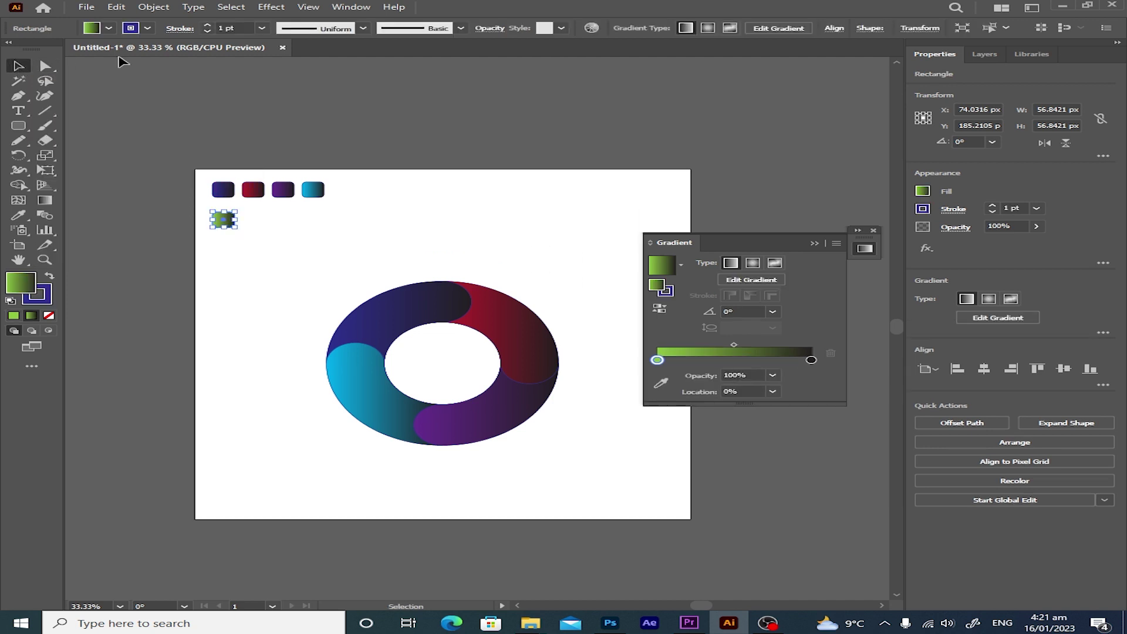
- Eyedrop the green square's gradient onto the top-left segment, then minimise Illustrator
left_click(111, 87)
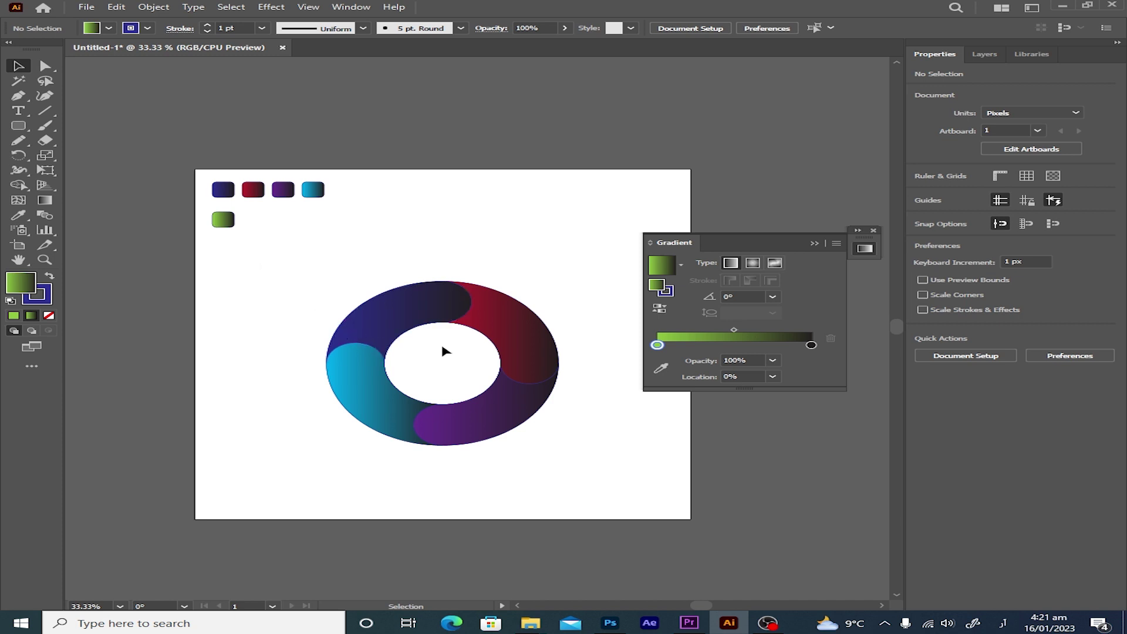
left_click(410, 336)
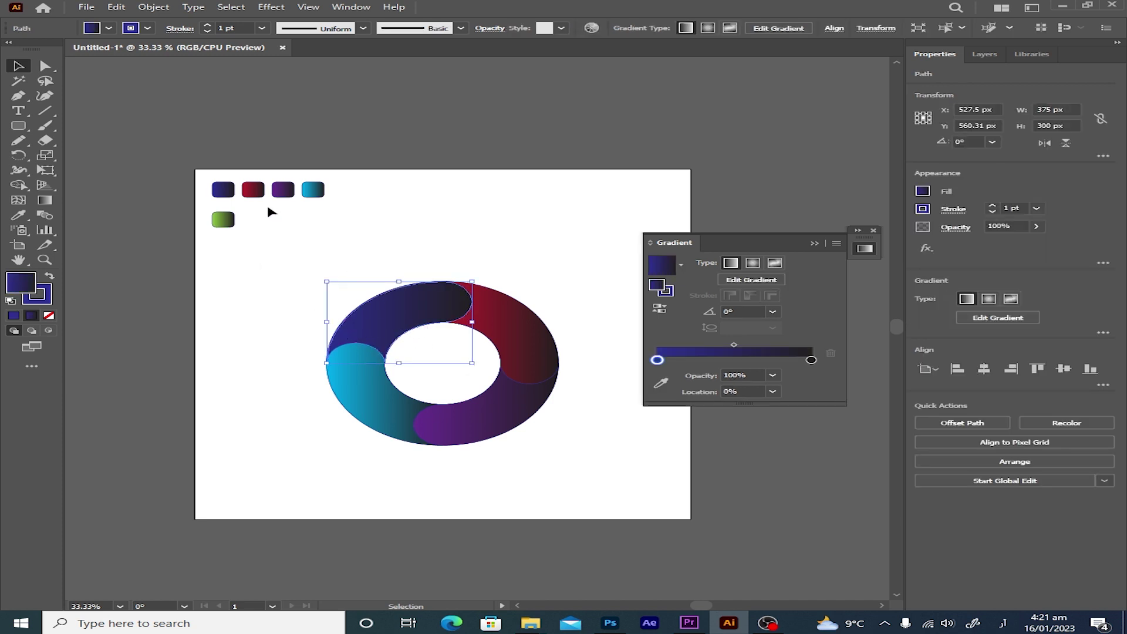
left_click(18, 215)
left_click(222, 224)
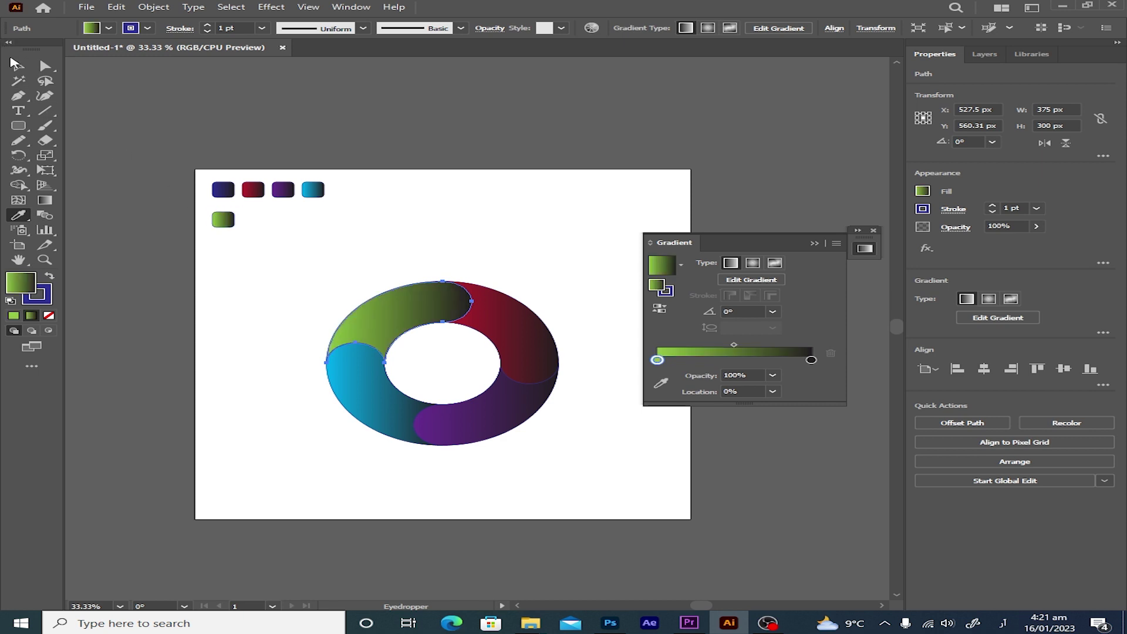
left_click(18, 66)
left_click(339, 318)
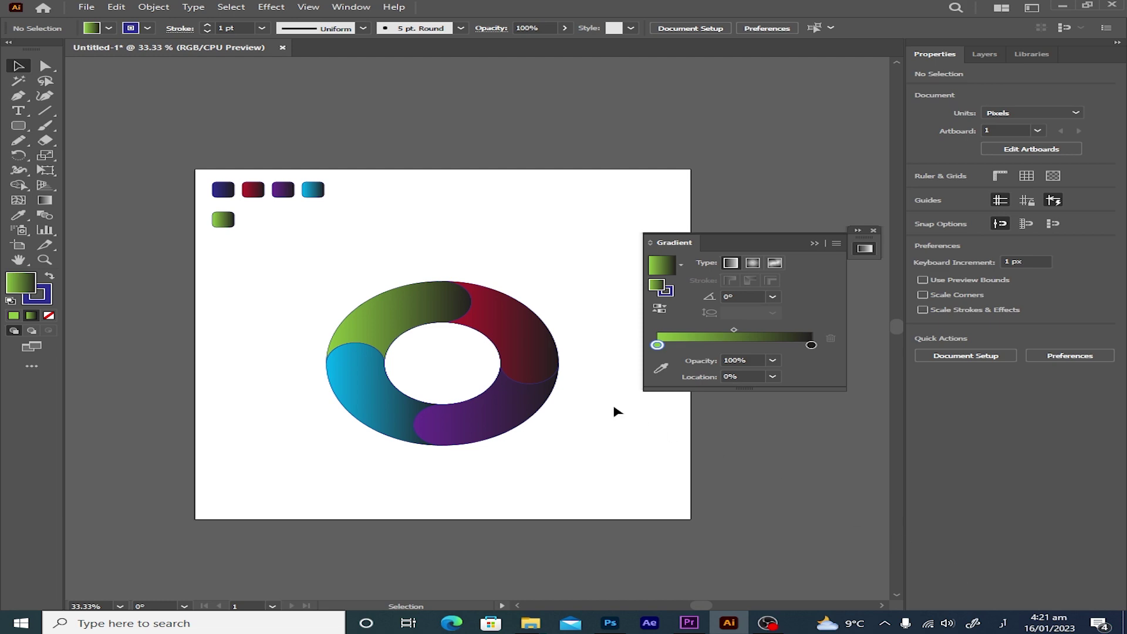
key("super+d")
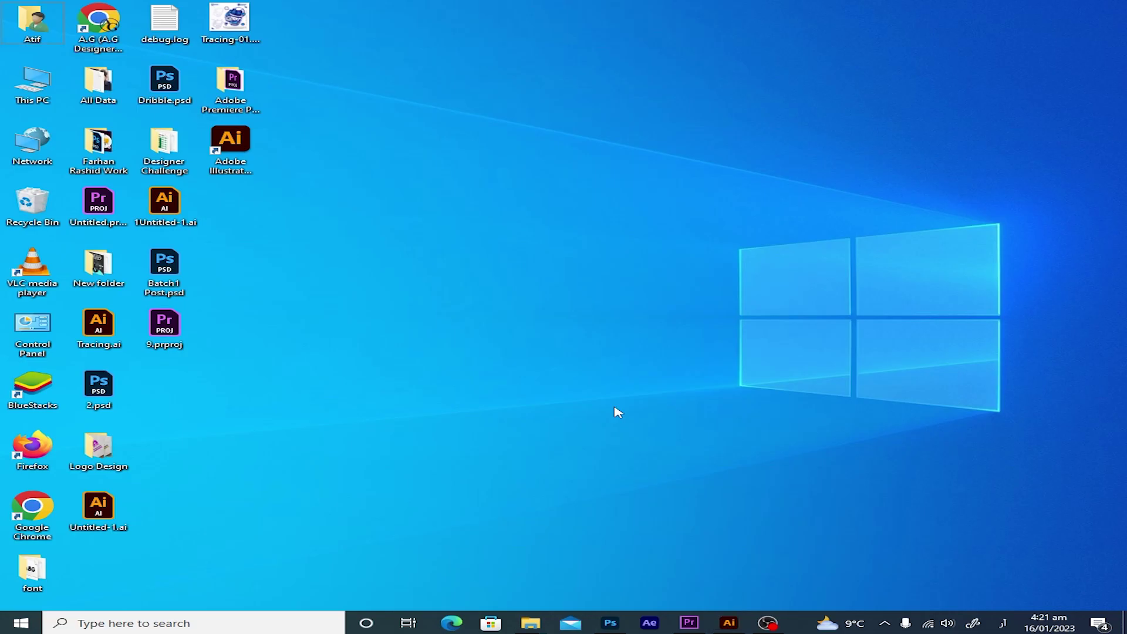